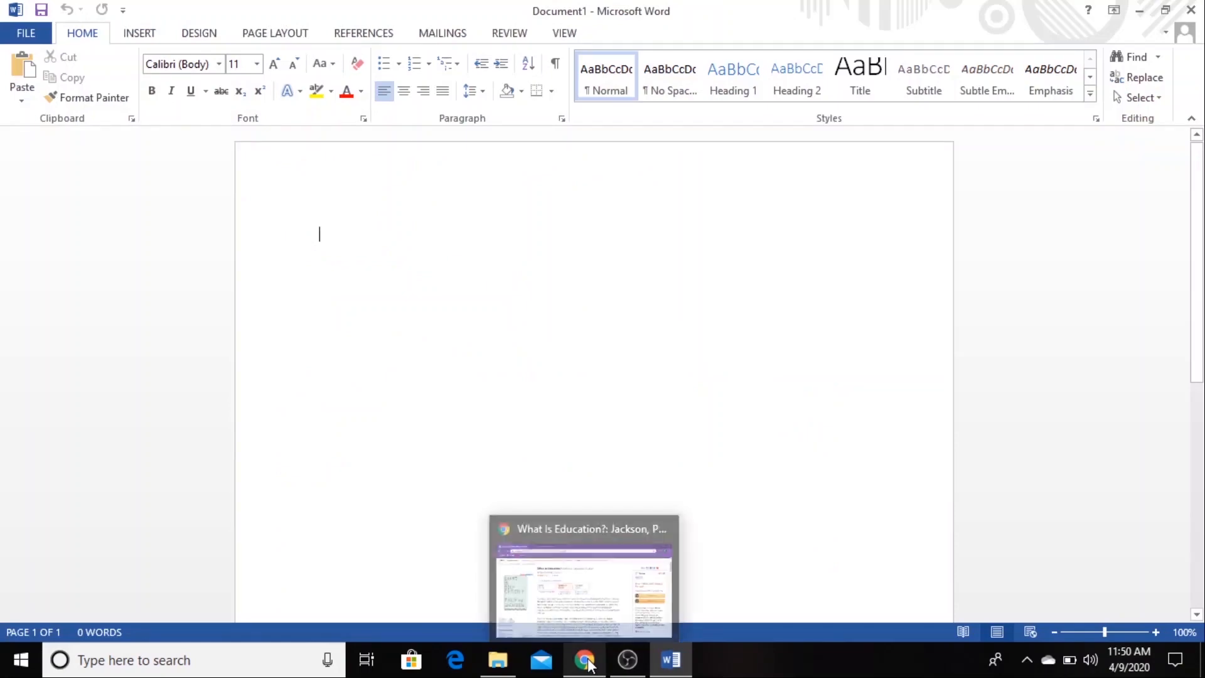
Copy the passage "is a profound philosophical exploration … vital task." from the Amazon book page in Chrome and paste it into the blank Word document.
left_click(591, 665)
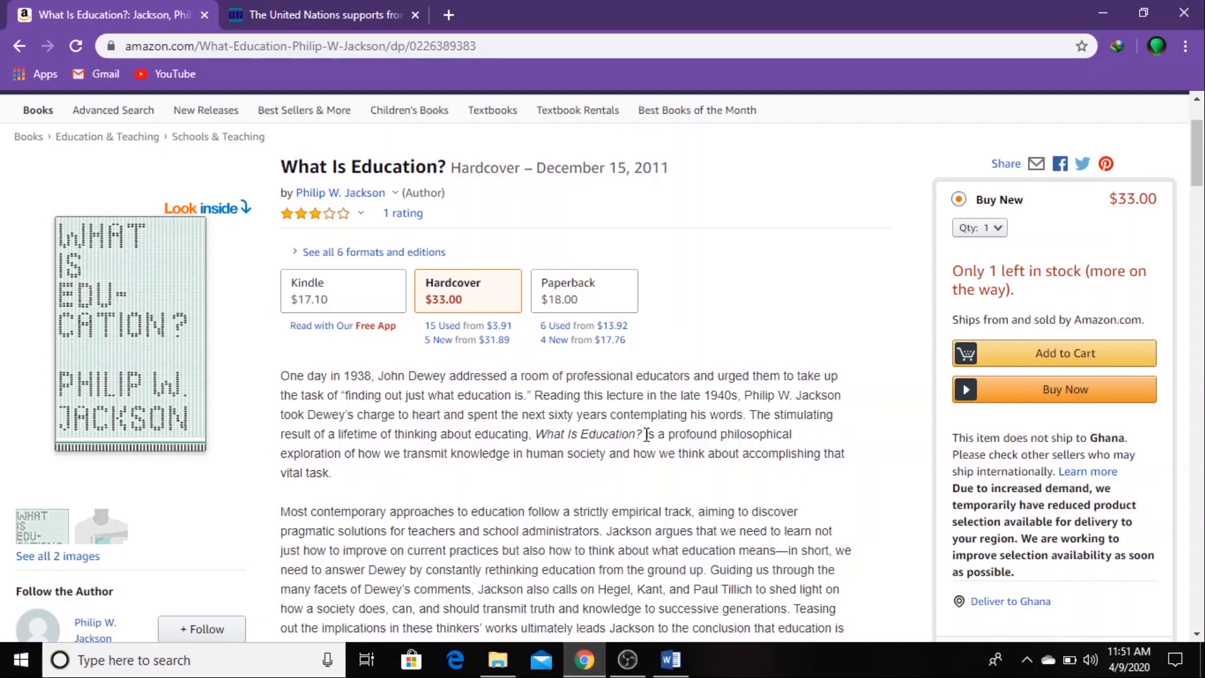
left_click_drag(646, 439, 653, 477)
key("ctrl+c")
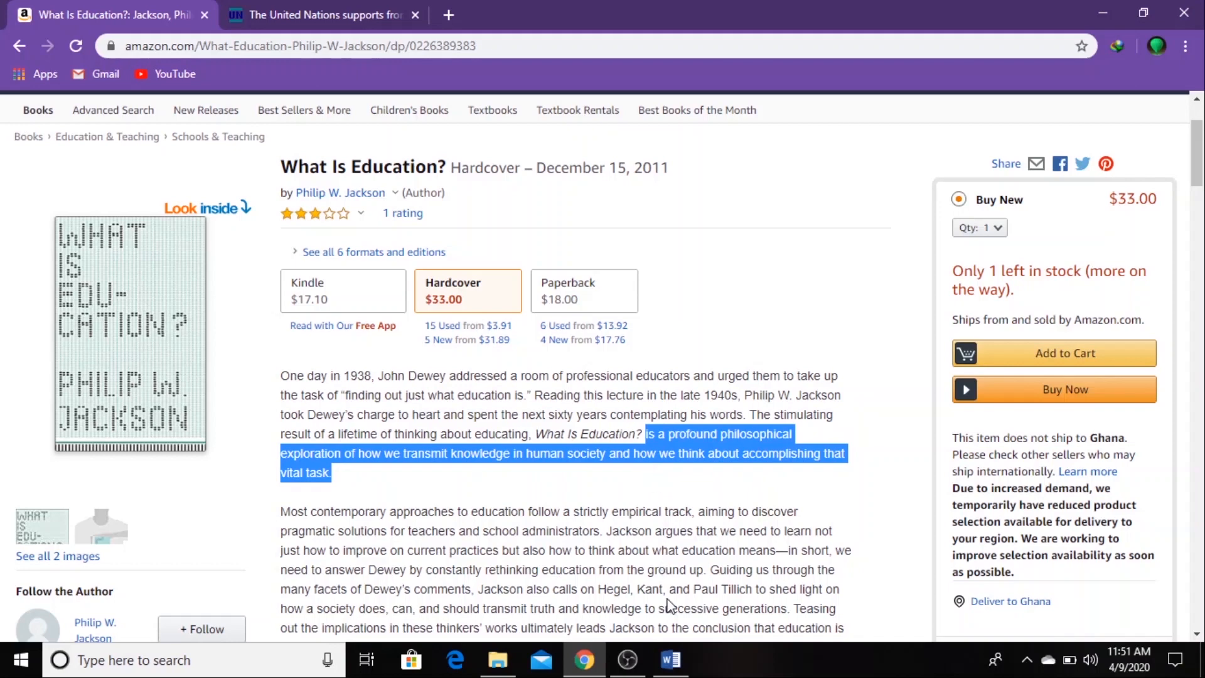
left_click(670, 660)
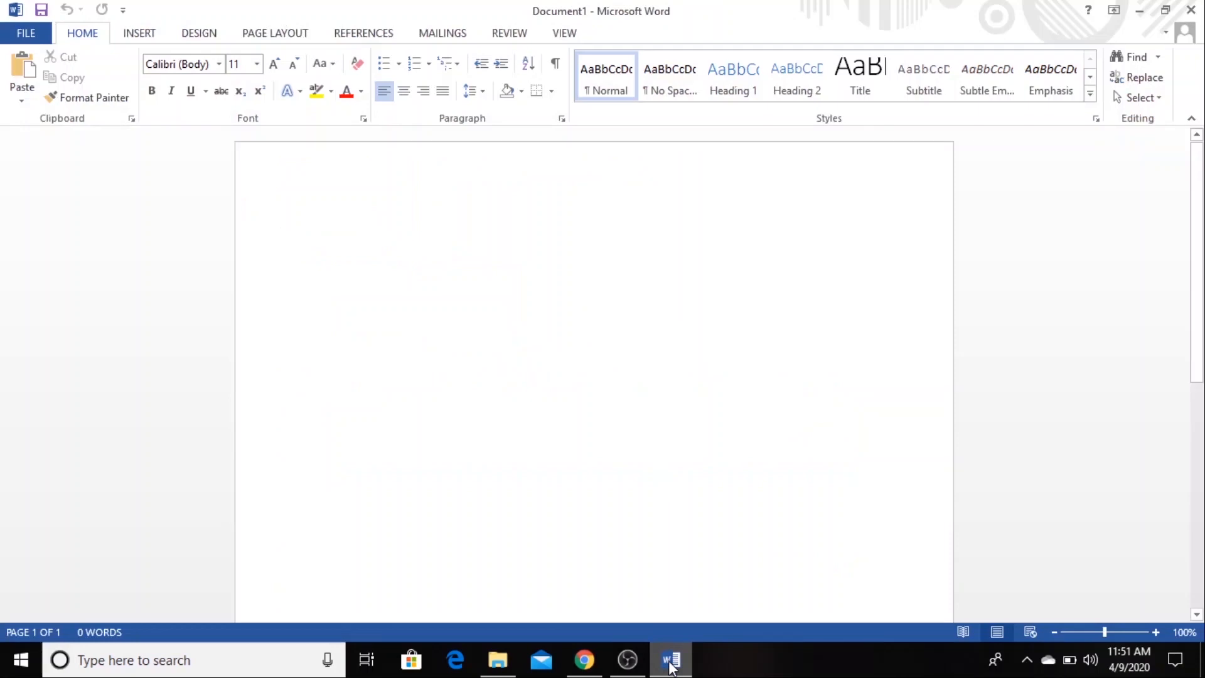
key("ctrl+v")
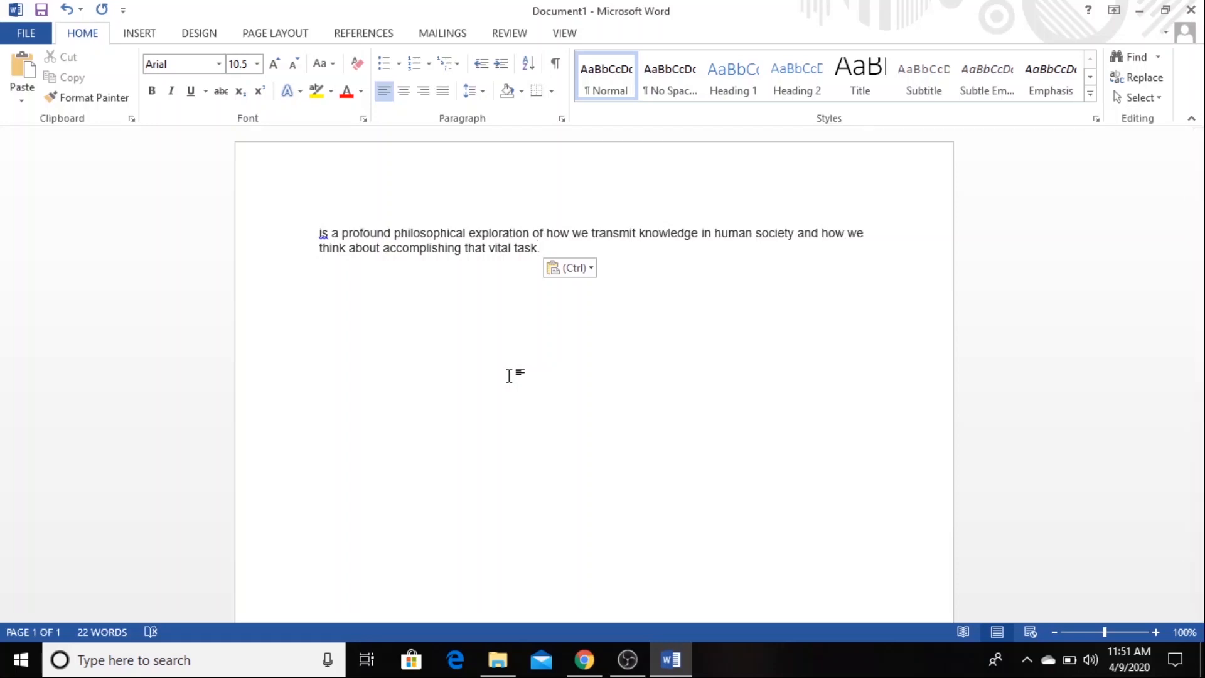
Set the document's citation and bibliography style to APA Sixth Edition.
left_click(363, 32)
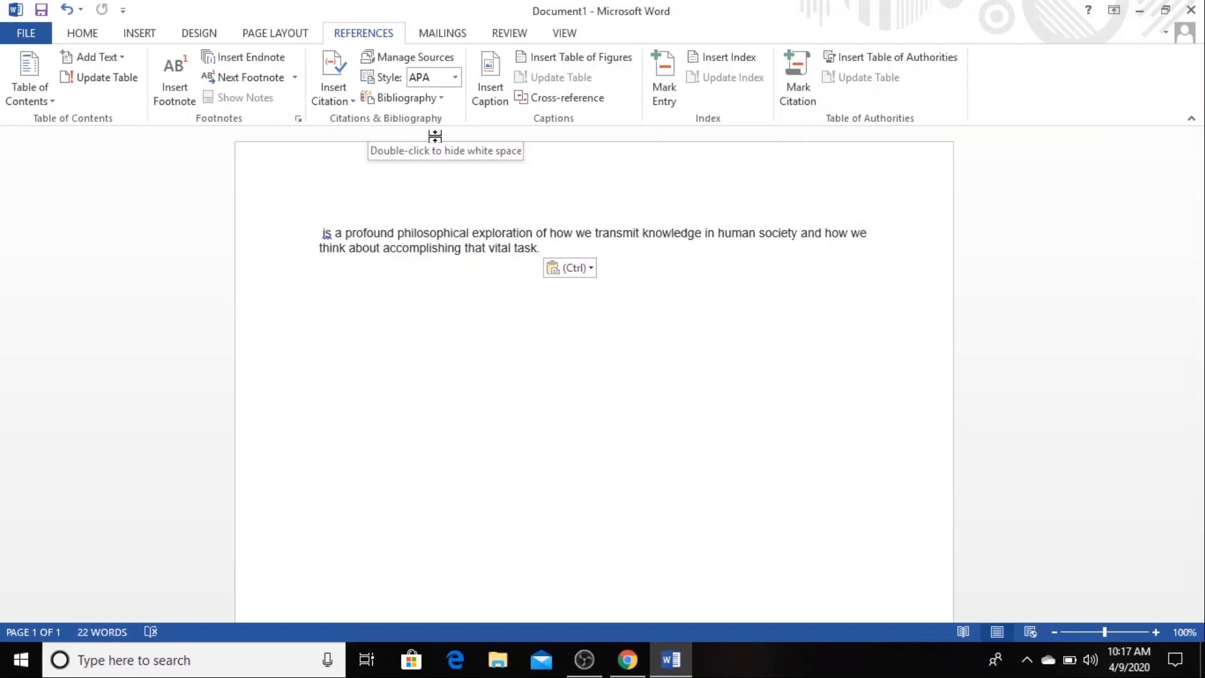
left_click(455, 78)
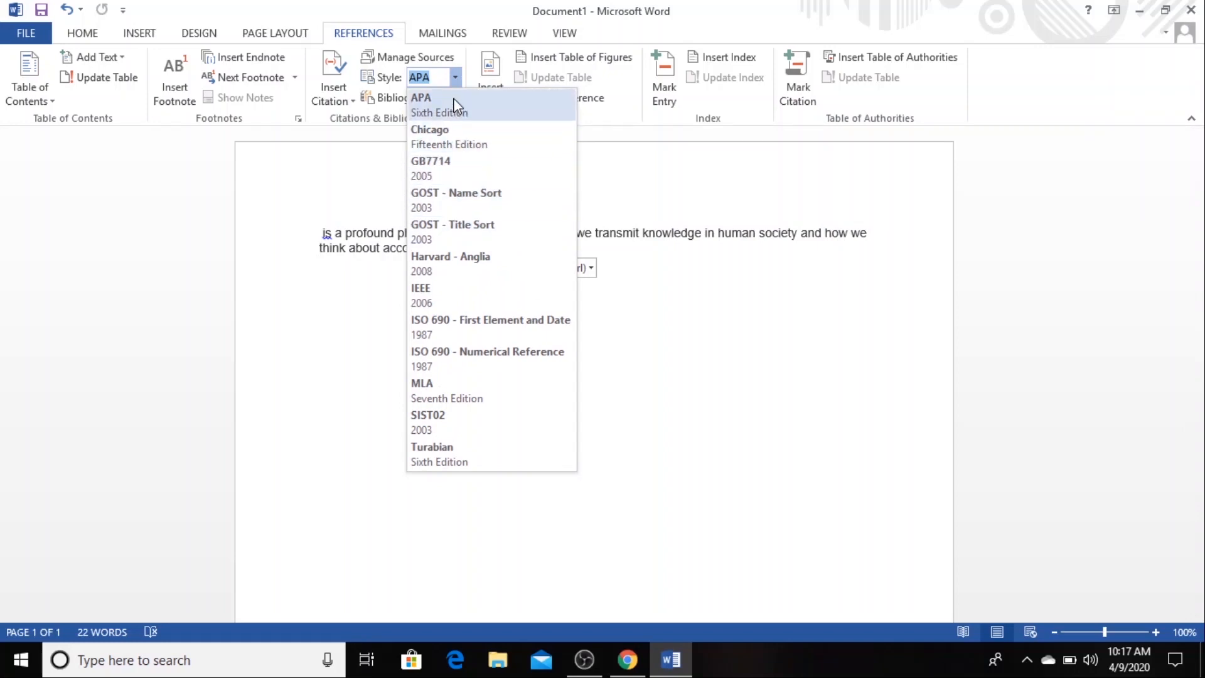
left_click(453, 105)
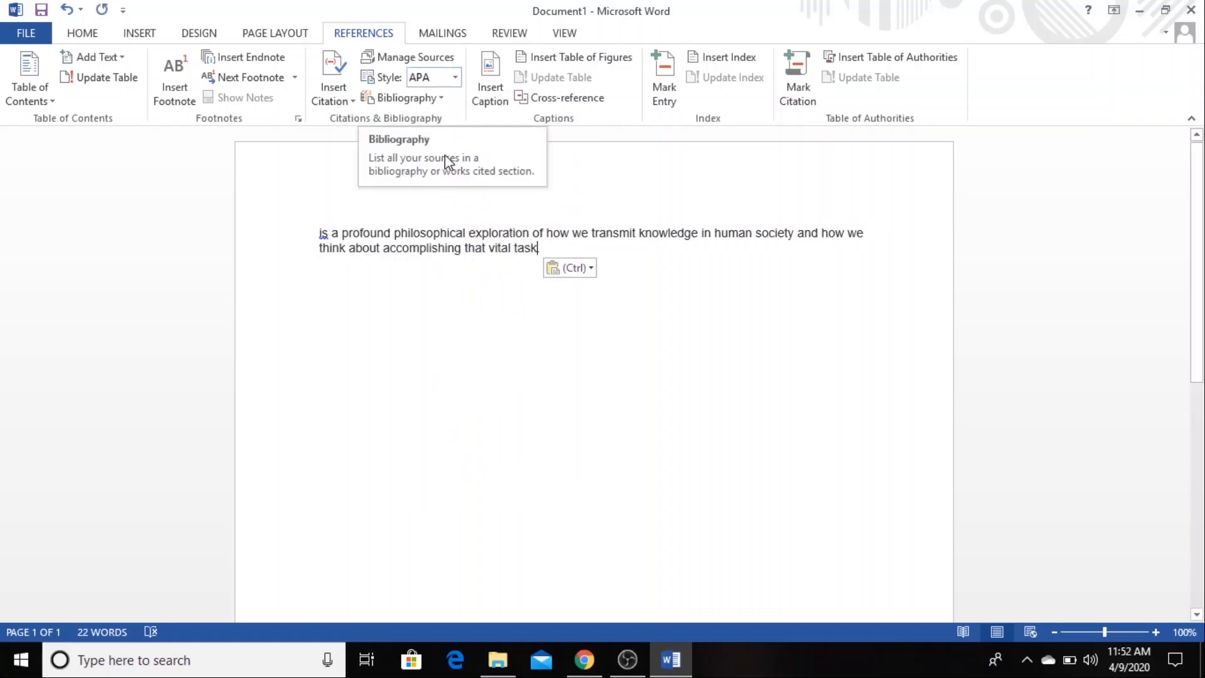
Start a new citation source at the end of the pasted passage and set its type to Book.
left_click(322, 89)
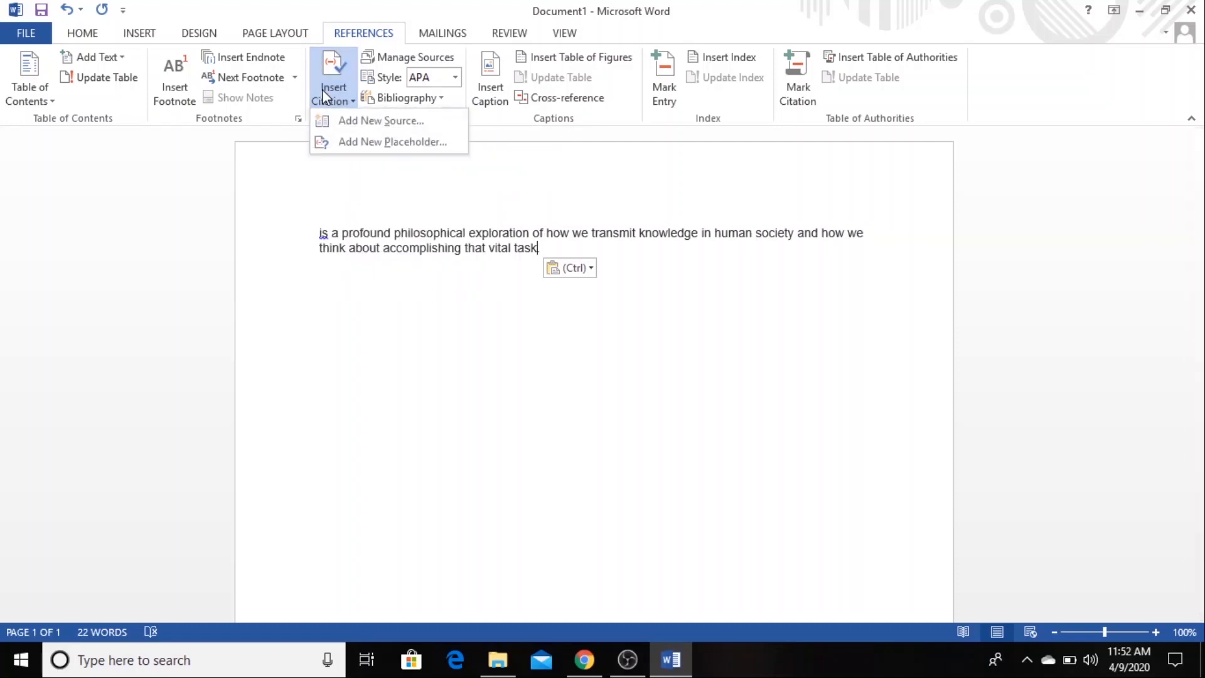
left_click(345, 124)
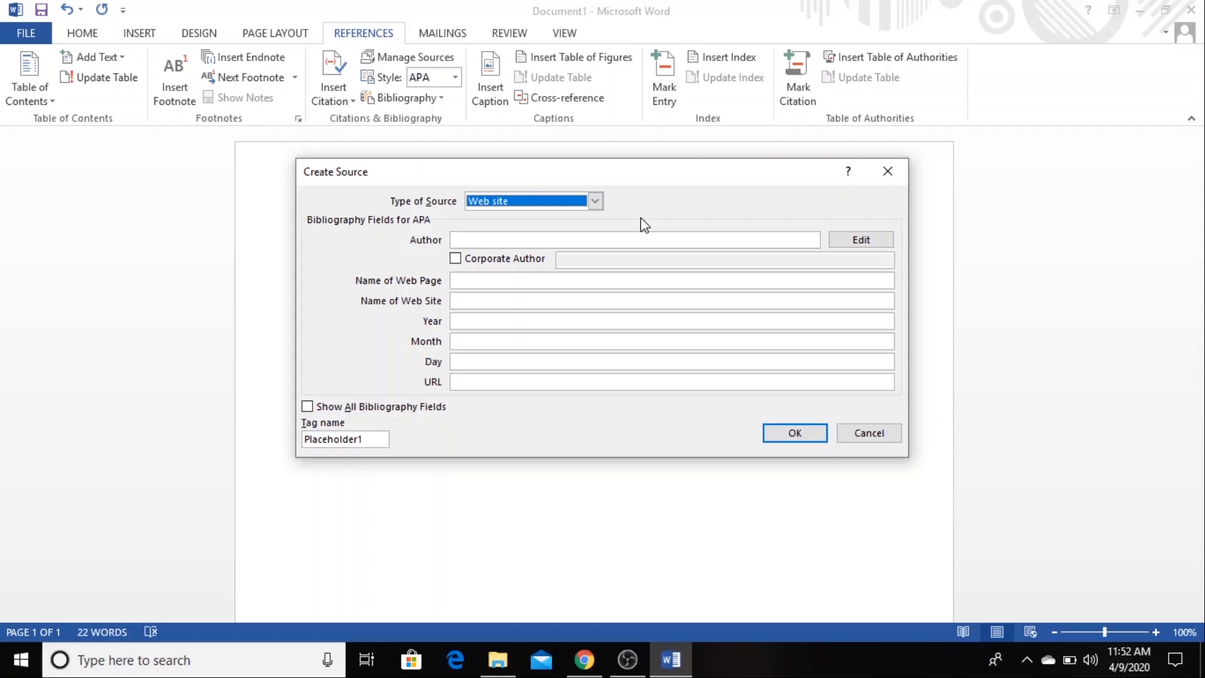
left_click(595, 201)
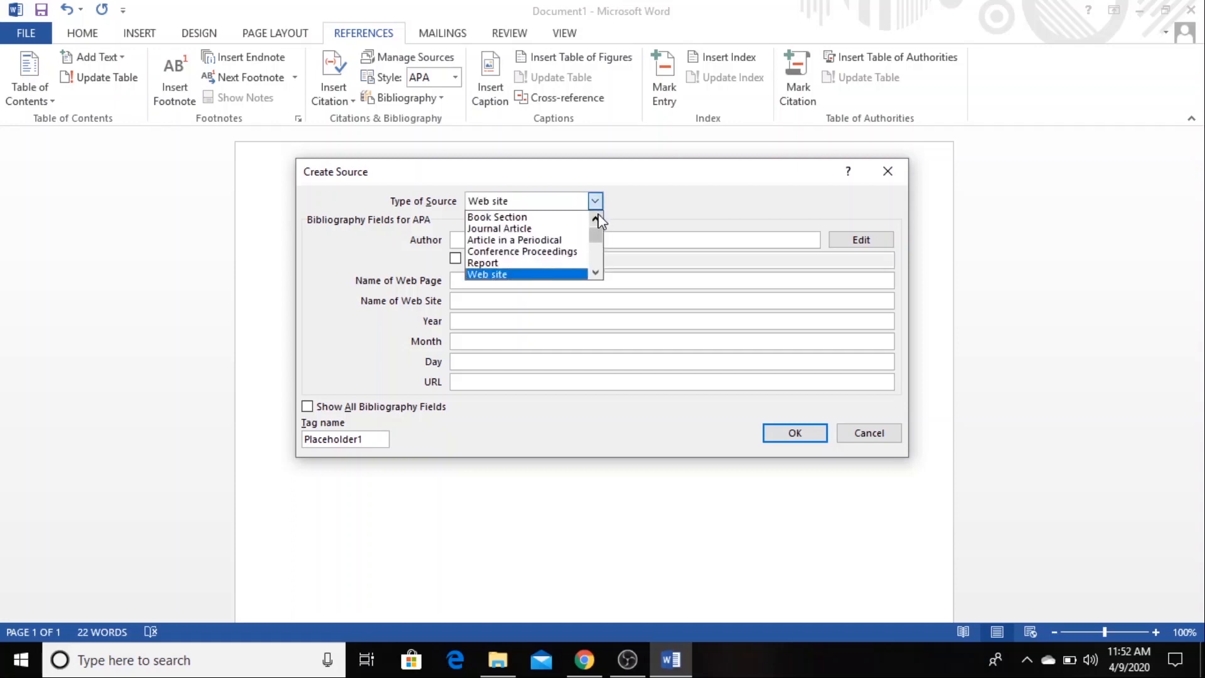
left_click(595, 217)
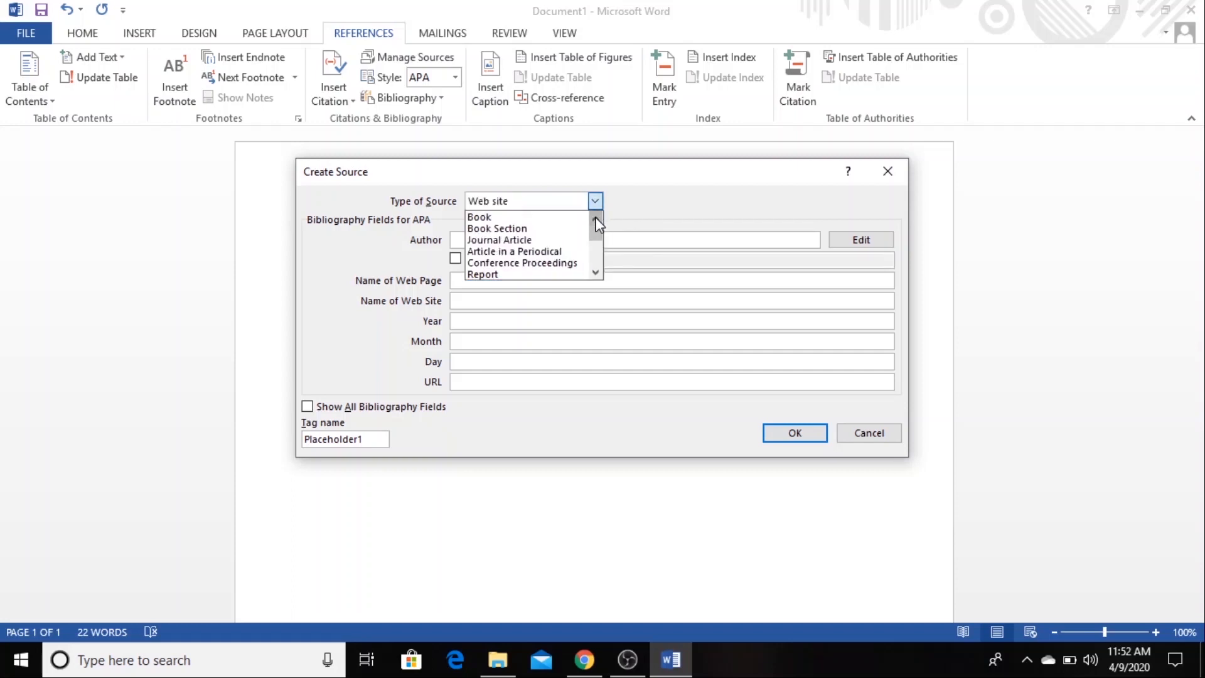
left_click(565, 218)
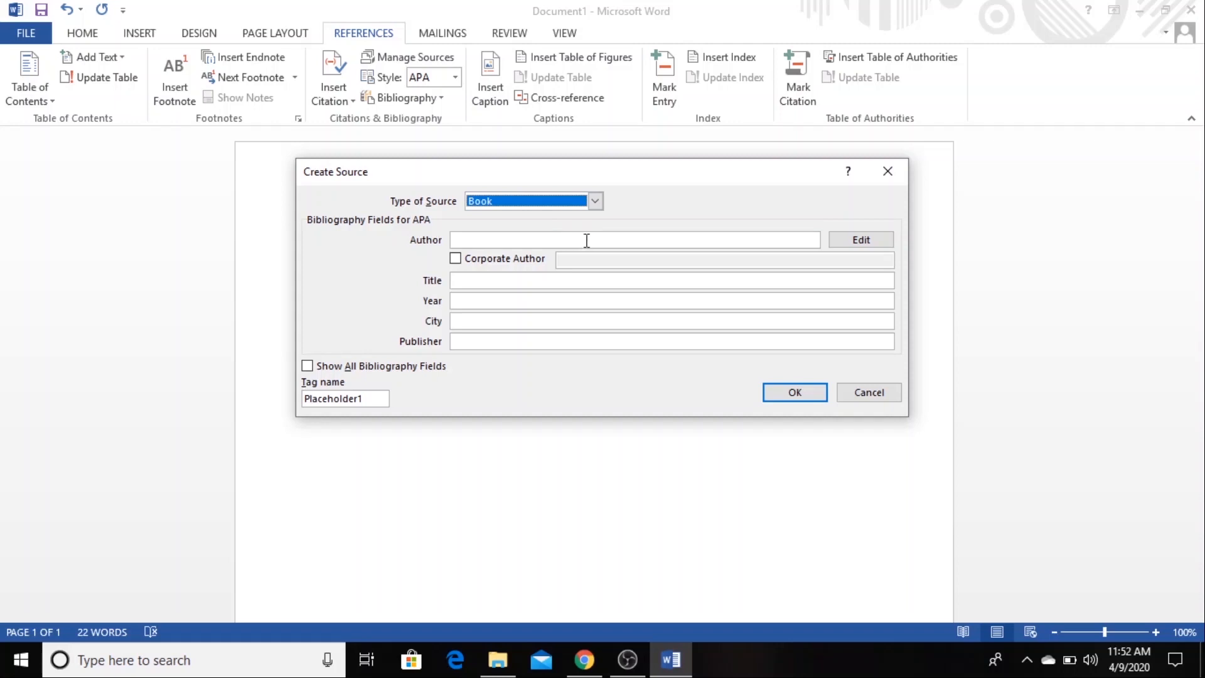
Look up the author on the Amazon book page in Chrome and enter the last name, first name and middle initial in the Word source.
left_click(841, 245)
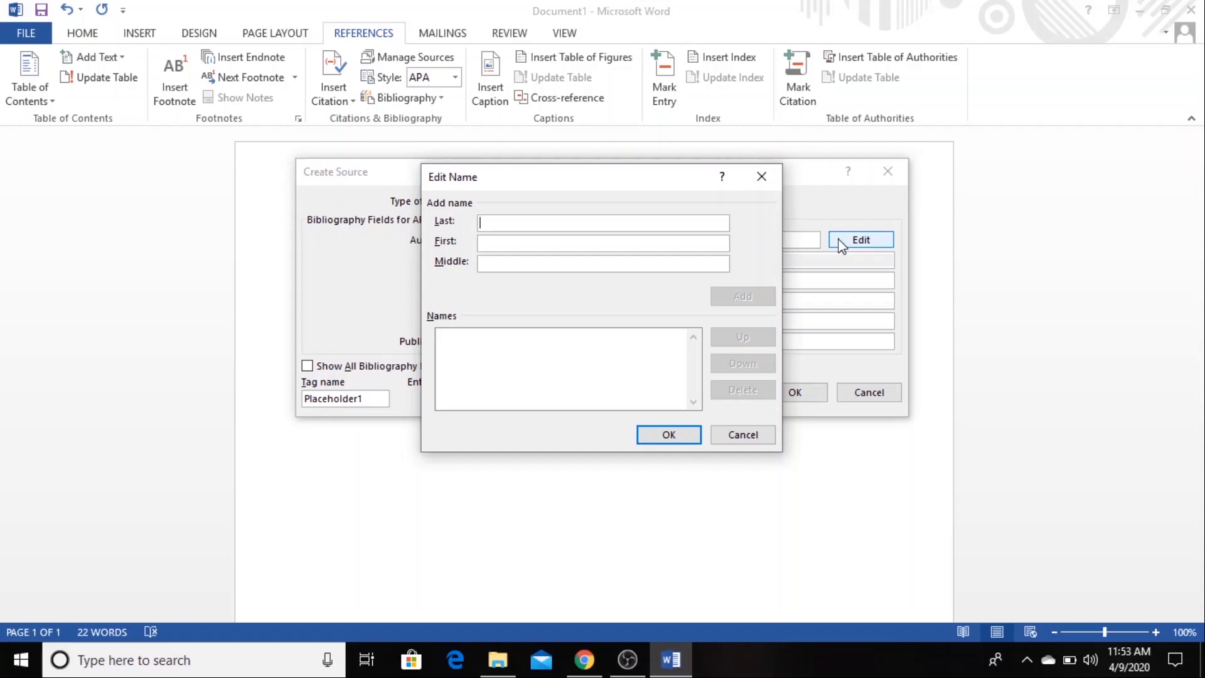
left_click(584, 662)
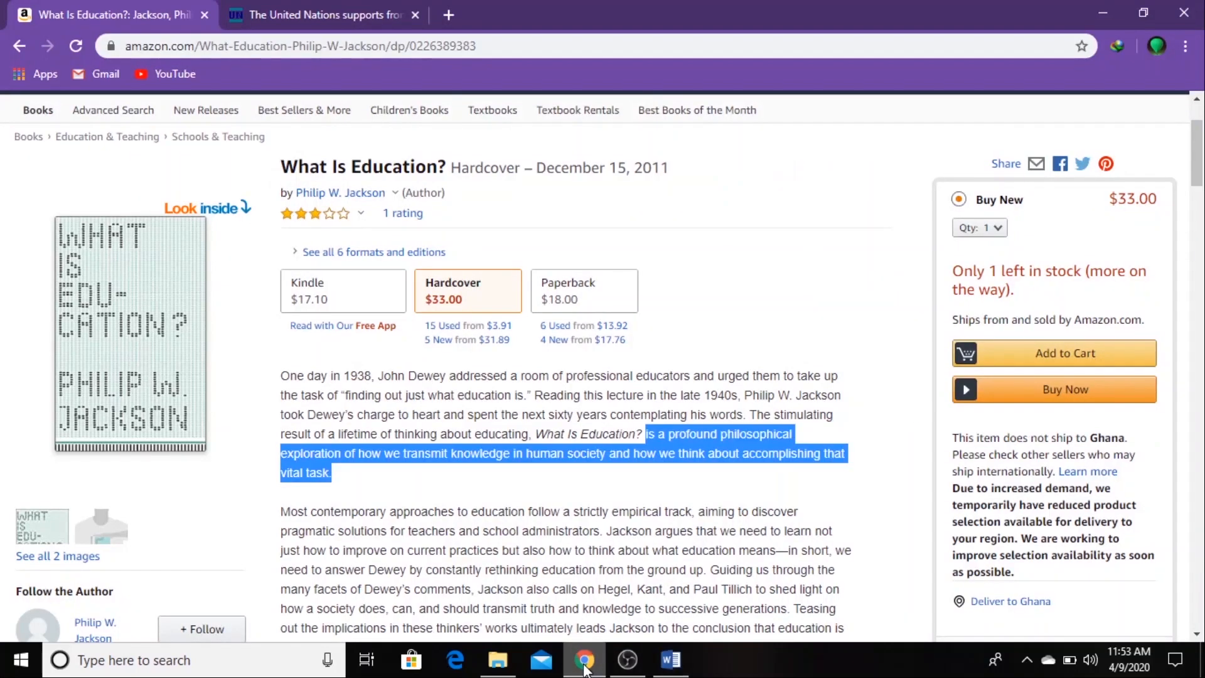
left_click(314, 209)
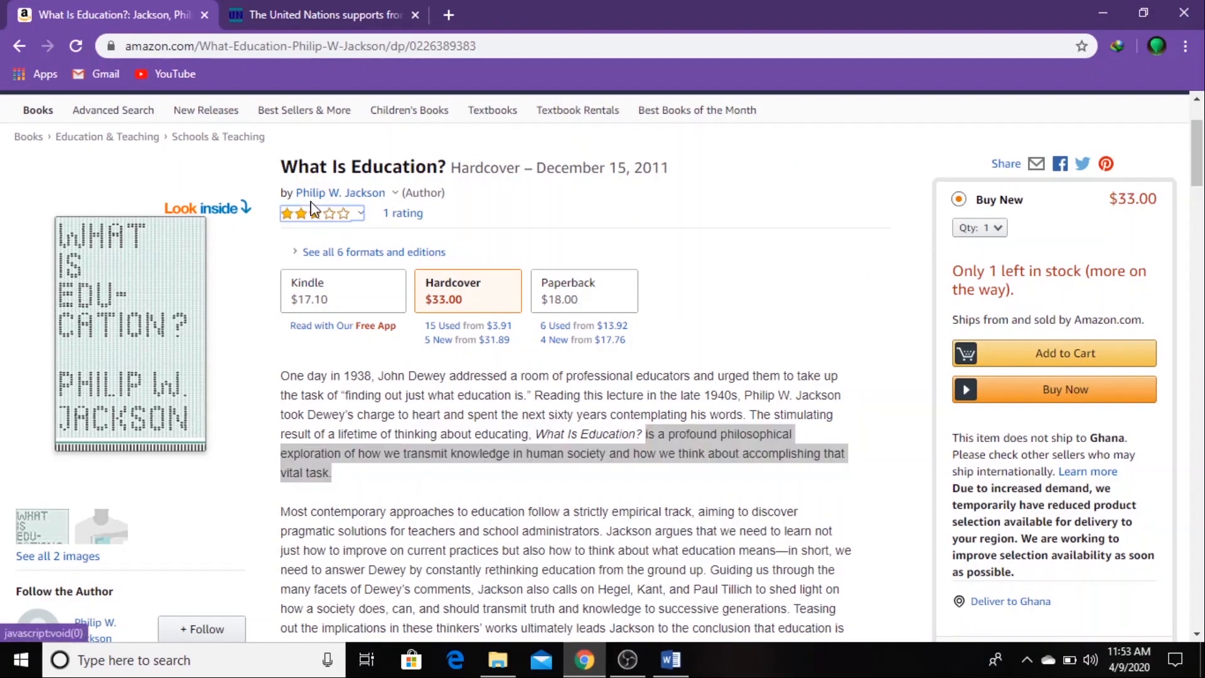
mouse_move(321, 202)
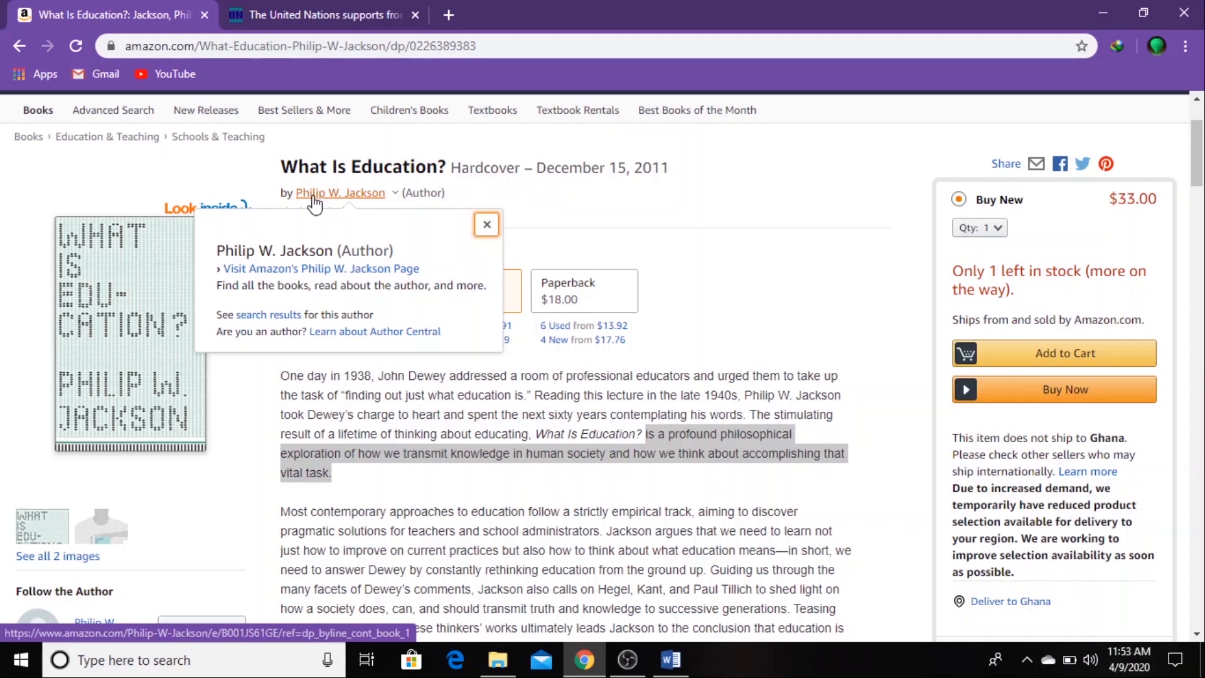
left_click(671, 658)
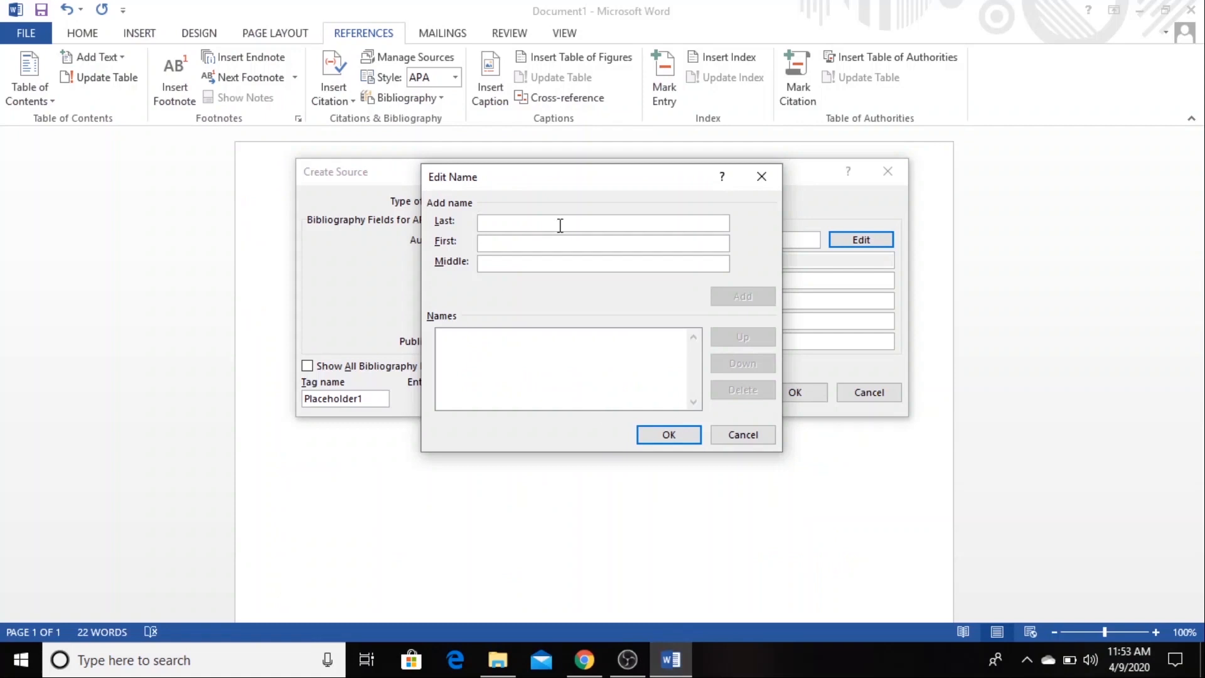
type("Jacksom")
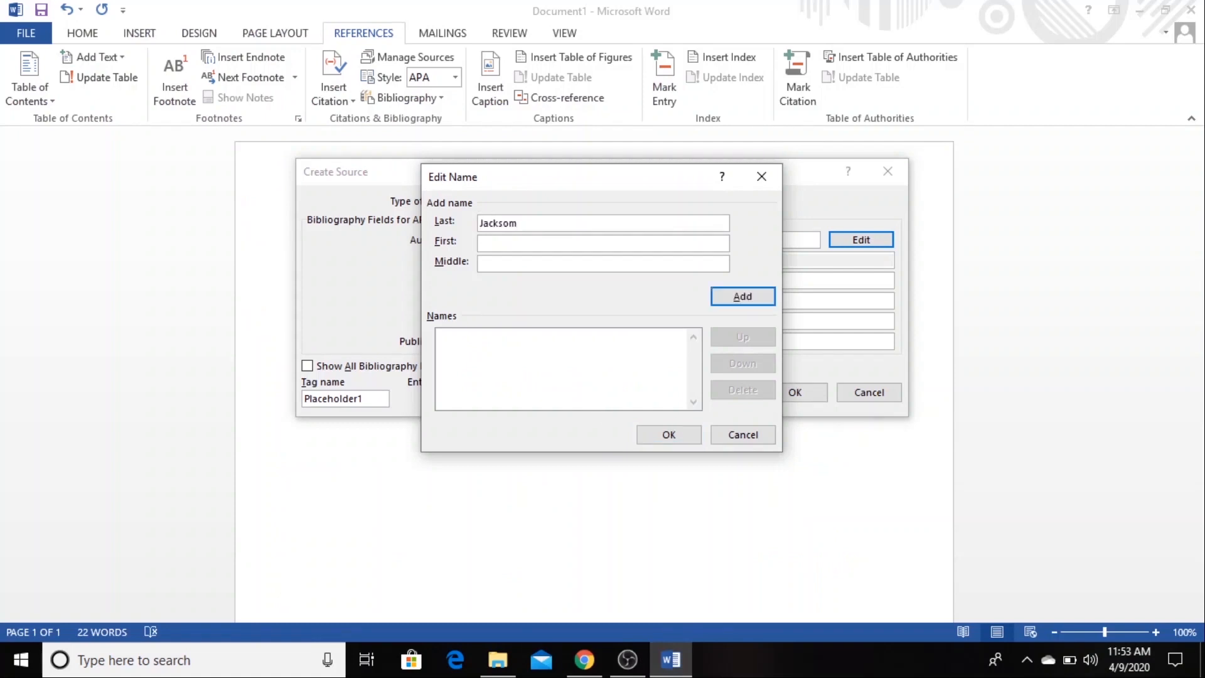
key("BackSpace")
type("n")
left_click(523, 239)
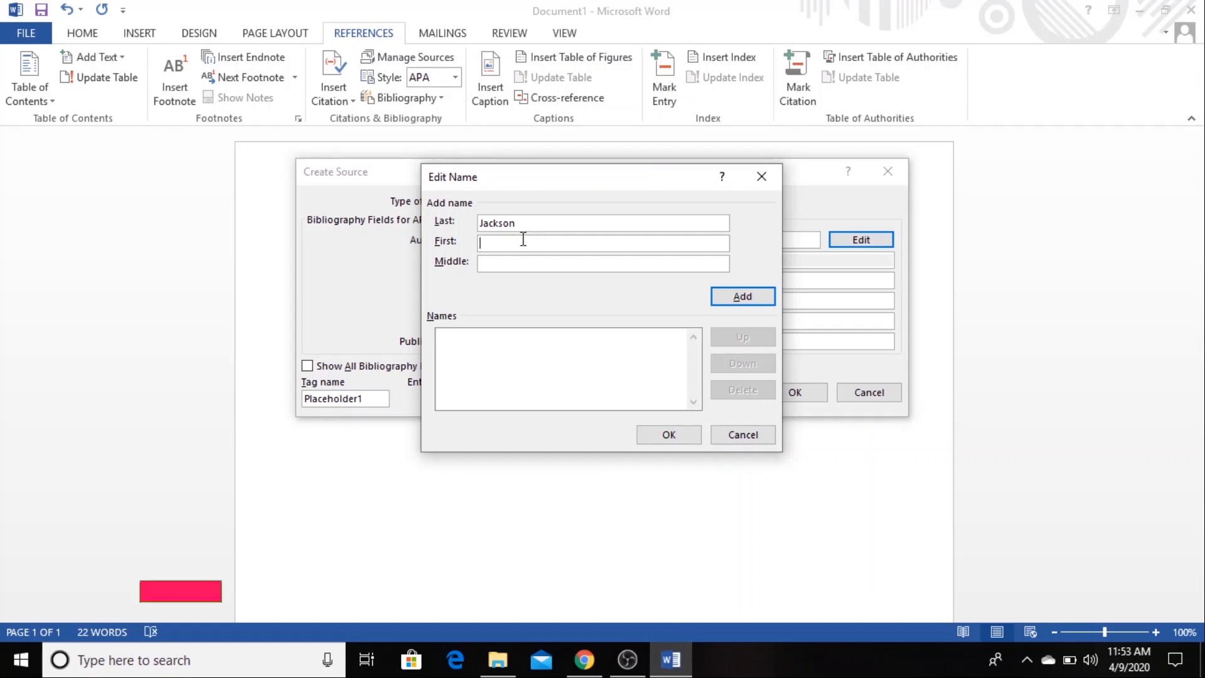
type("Philip")
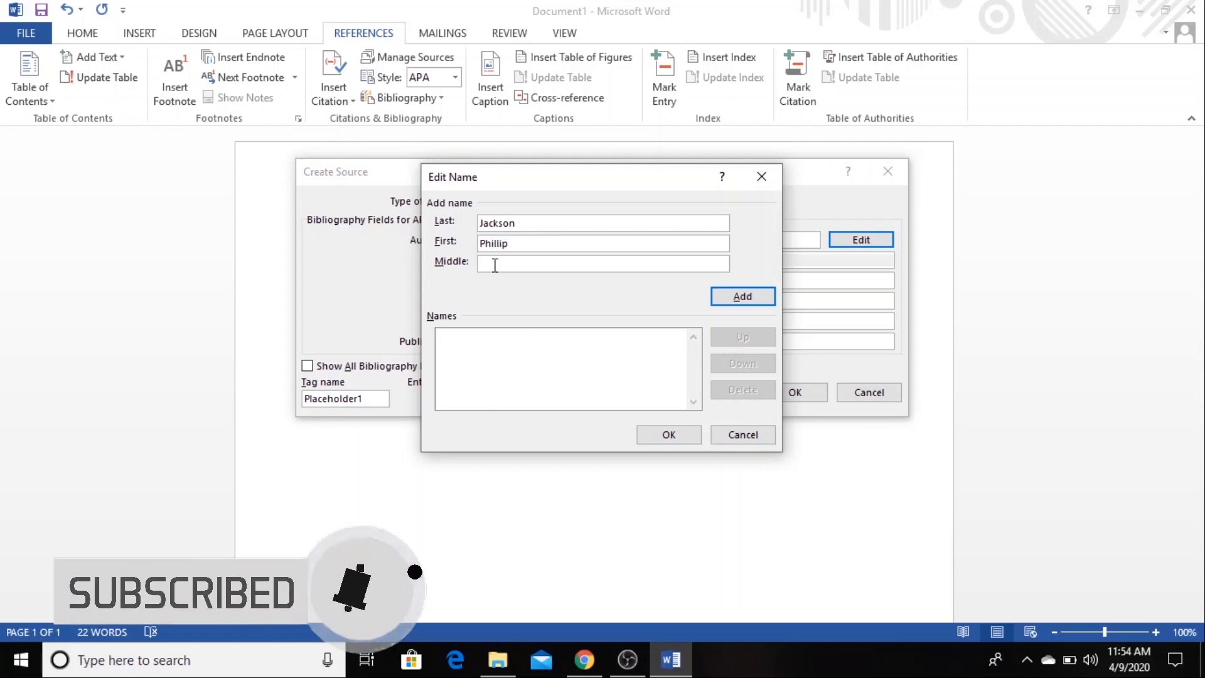
left_click(495, 266)
type("W.")
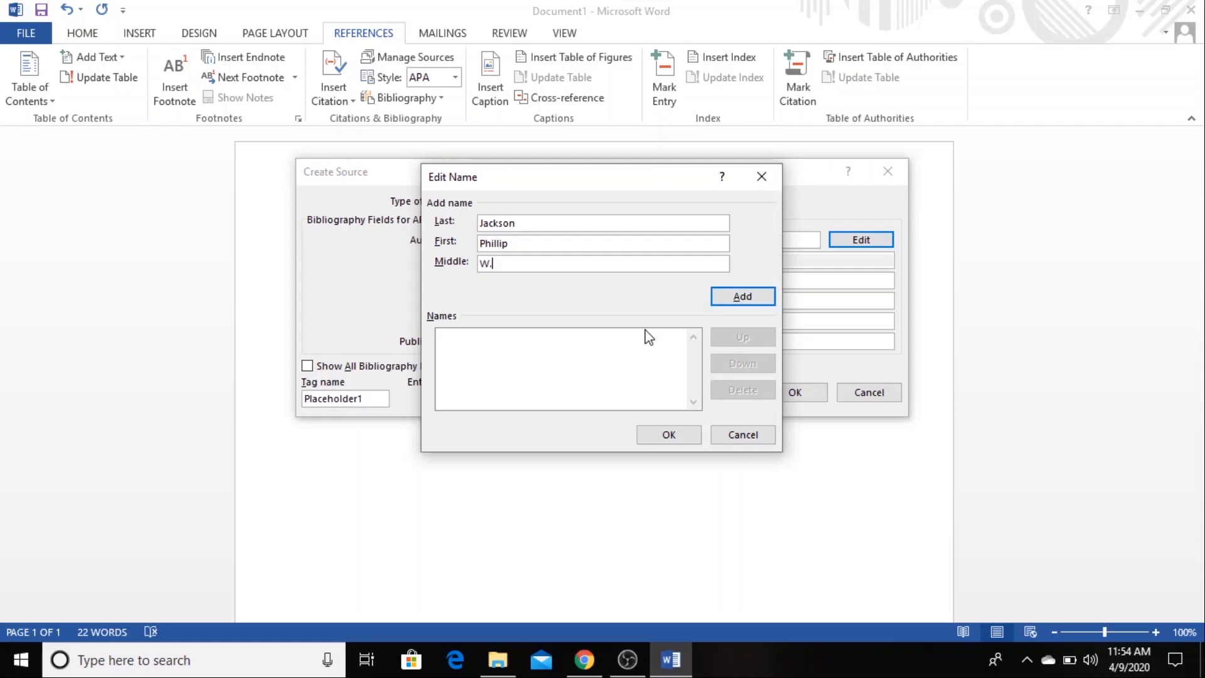
left_click(669, 434)
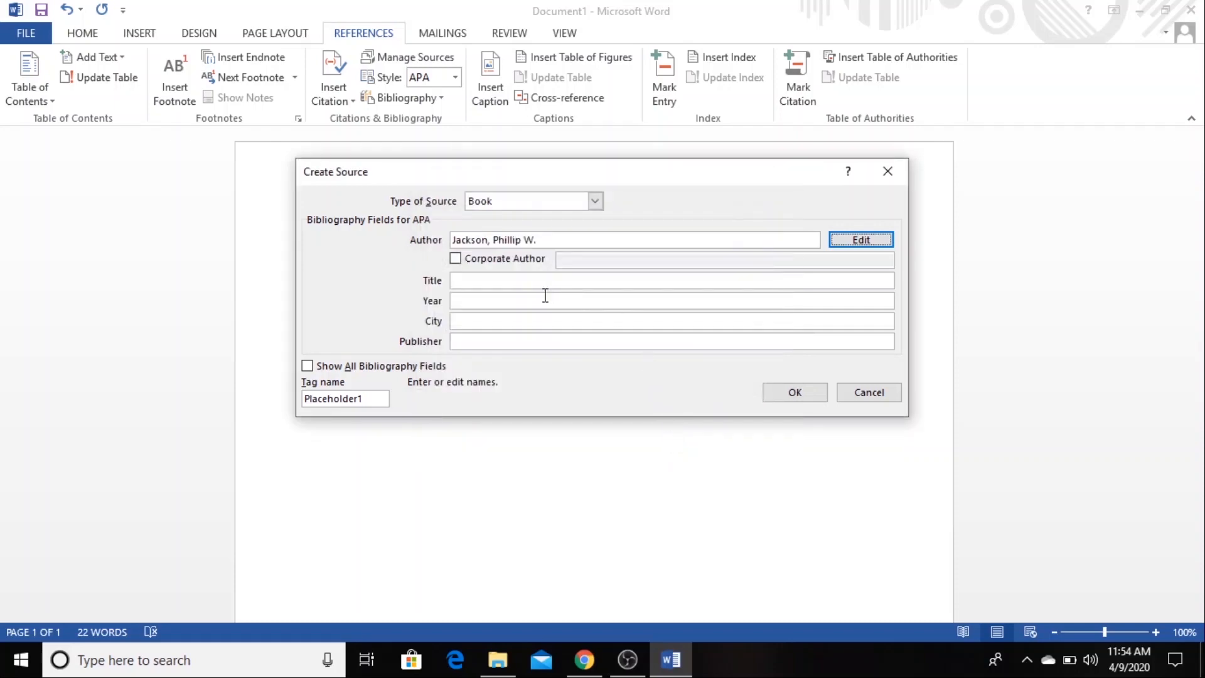
Copy the title "What Is Education?" from the Amazon page in Chrome and paste it as the source's title in Word.
left_click(513, 281)
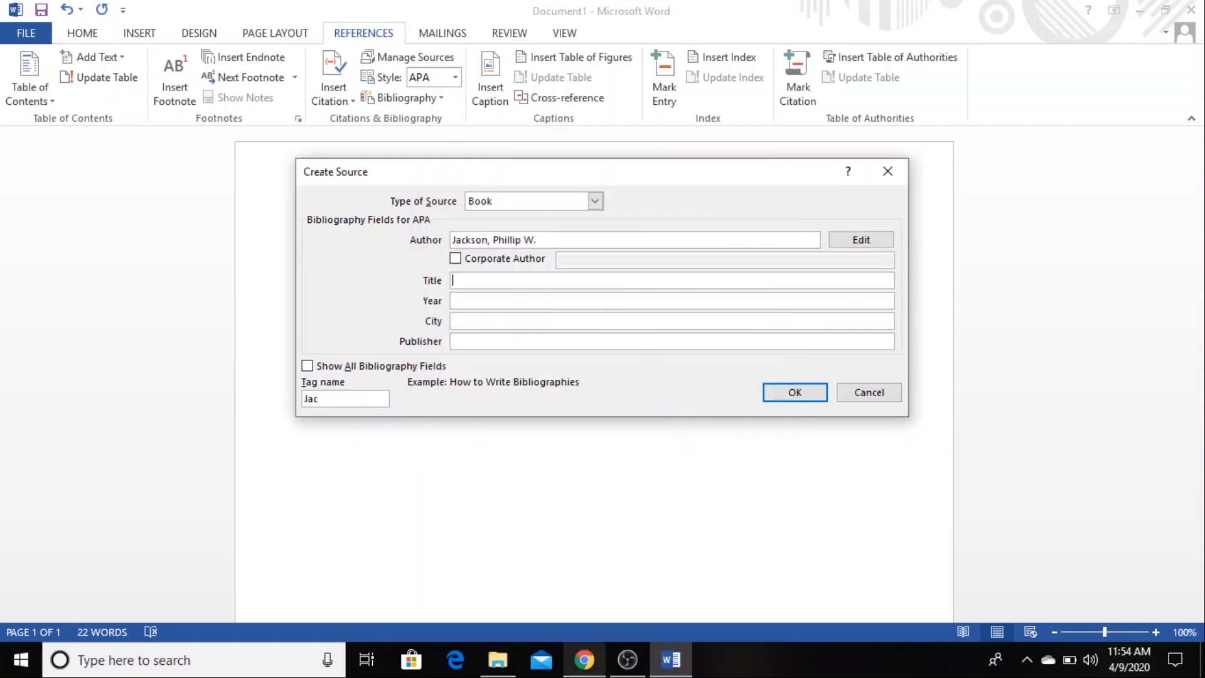
left_click(584, 660)
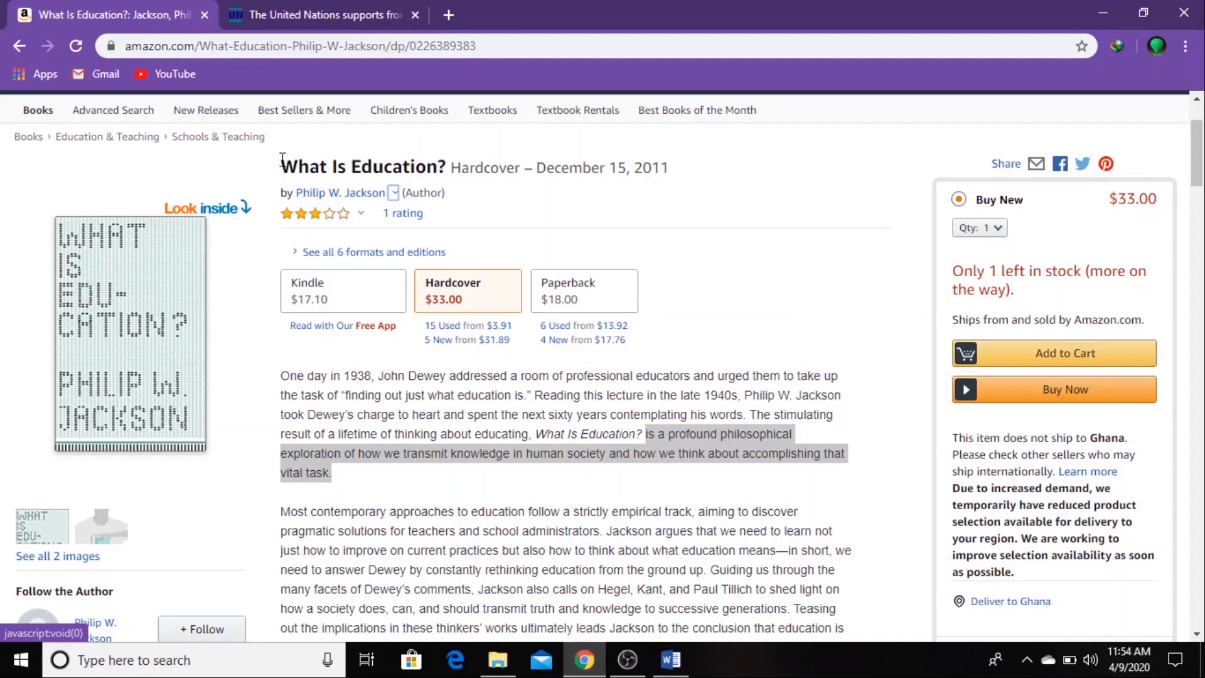
left_click_drag(283, 164, 447, 172)
key("ctrl+c")
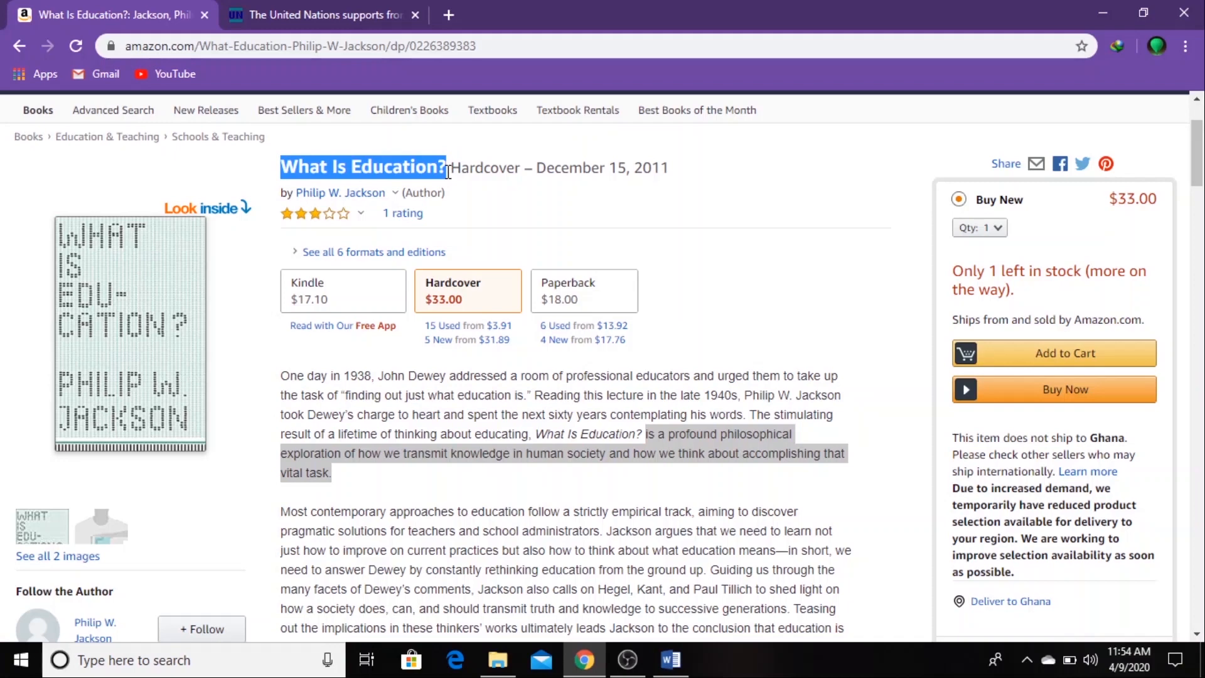
left_click(670, 659)
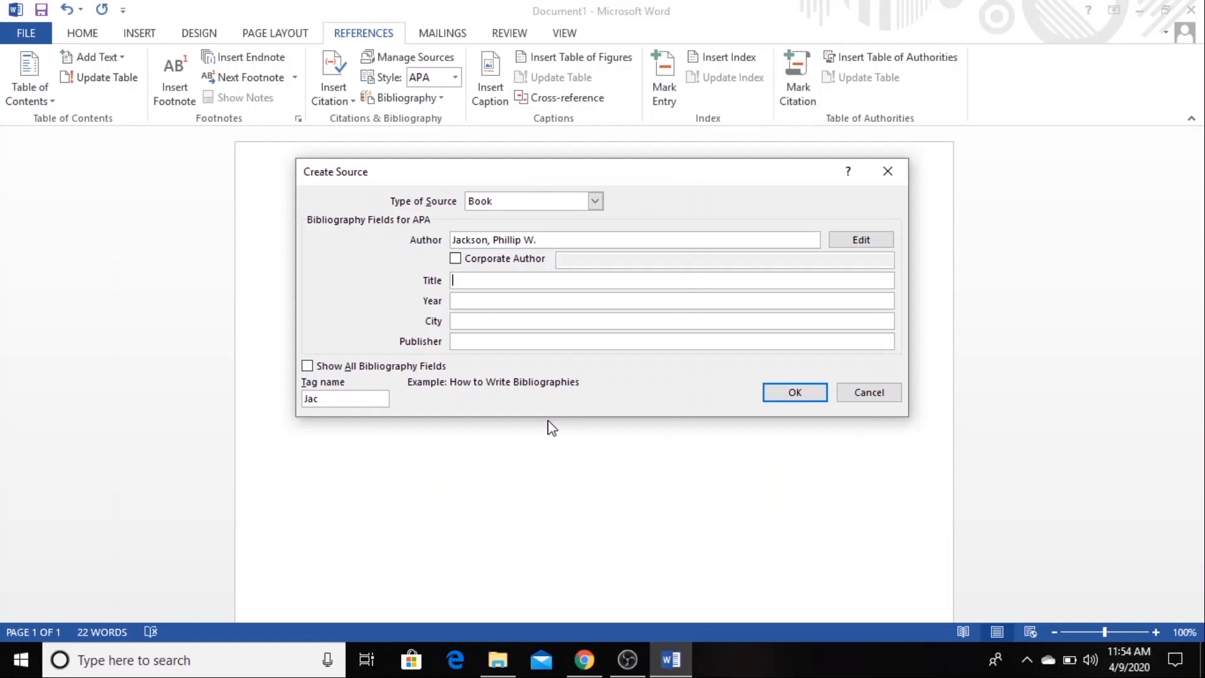
key("ctrl+v")
Copy the publication year 2011 from the Amazon page in Chrome and paste it as the source's year in Word.
left_click(491, 301)
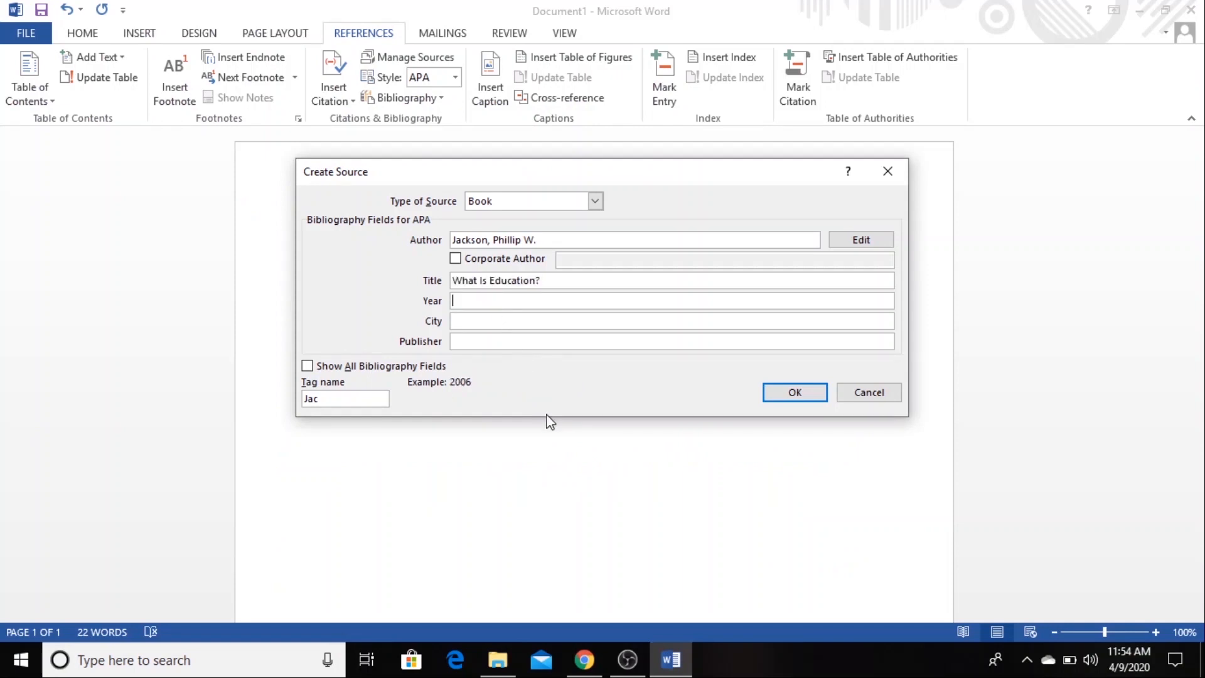
left_click(589, 660)
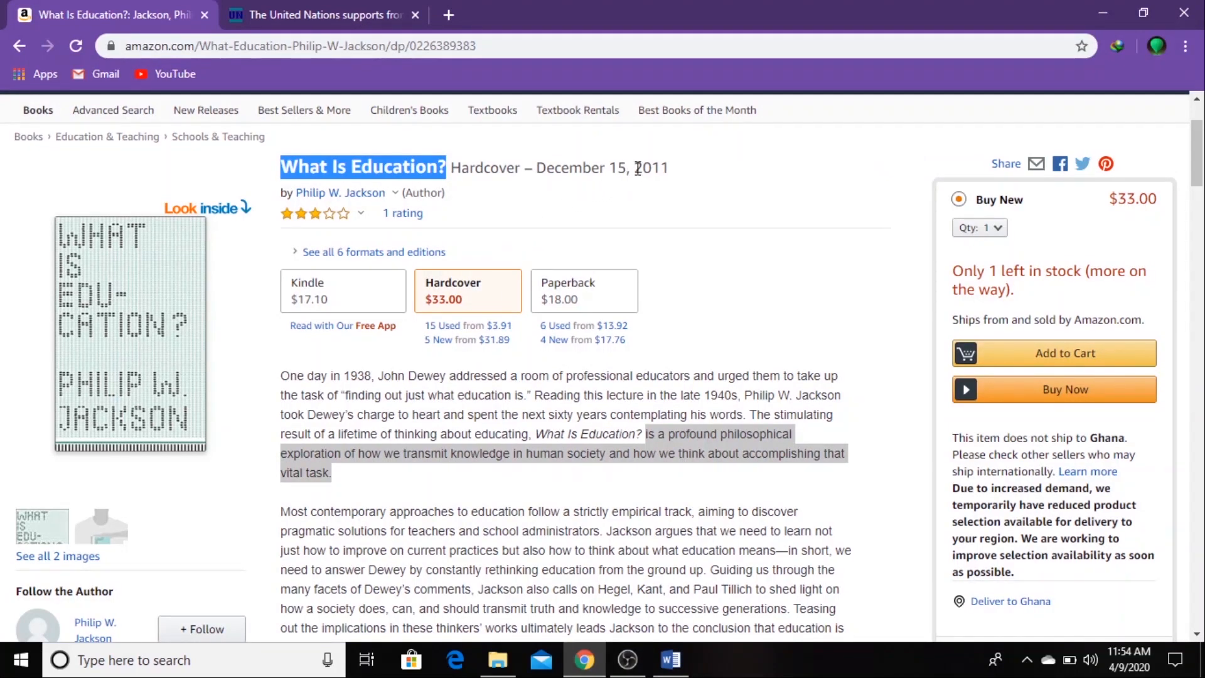
left_click_drag(635, 168, 668, 167)
key("ctrl+c")
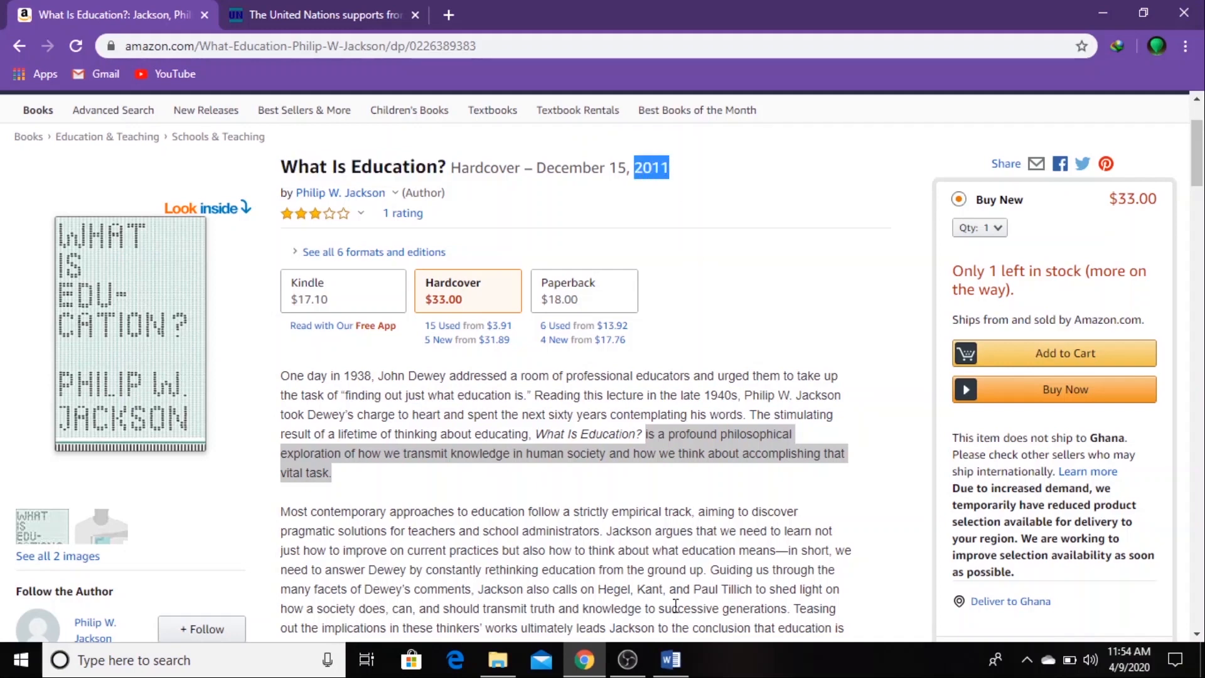
left_click(671, 659)
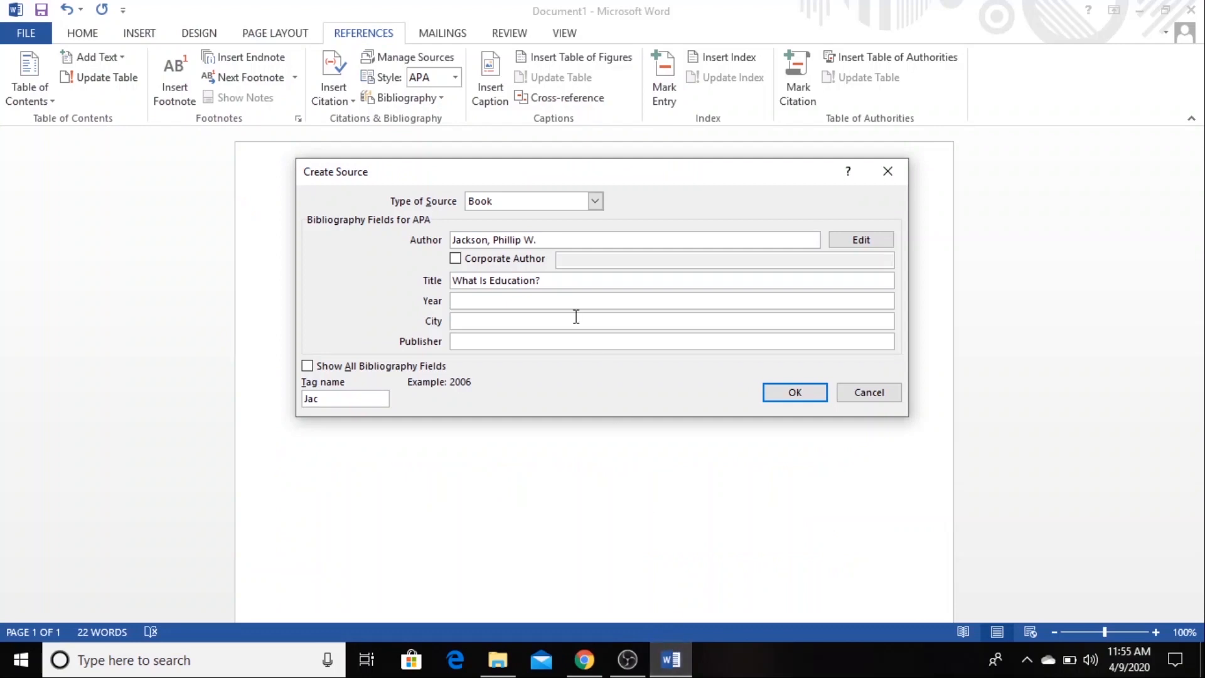
left_click(566, 304)
key("ctrl+v")
Check the publisher in the product details on the Amazon page in Chrome and set the source's city to Chicago in Word.
left_click(554, 320)
left_click(584, 659)
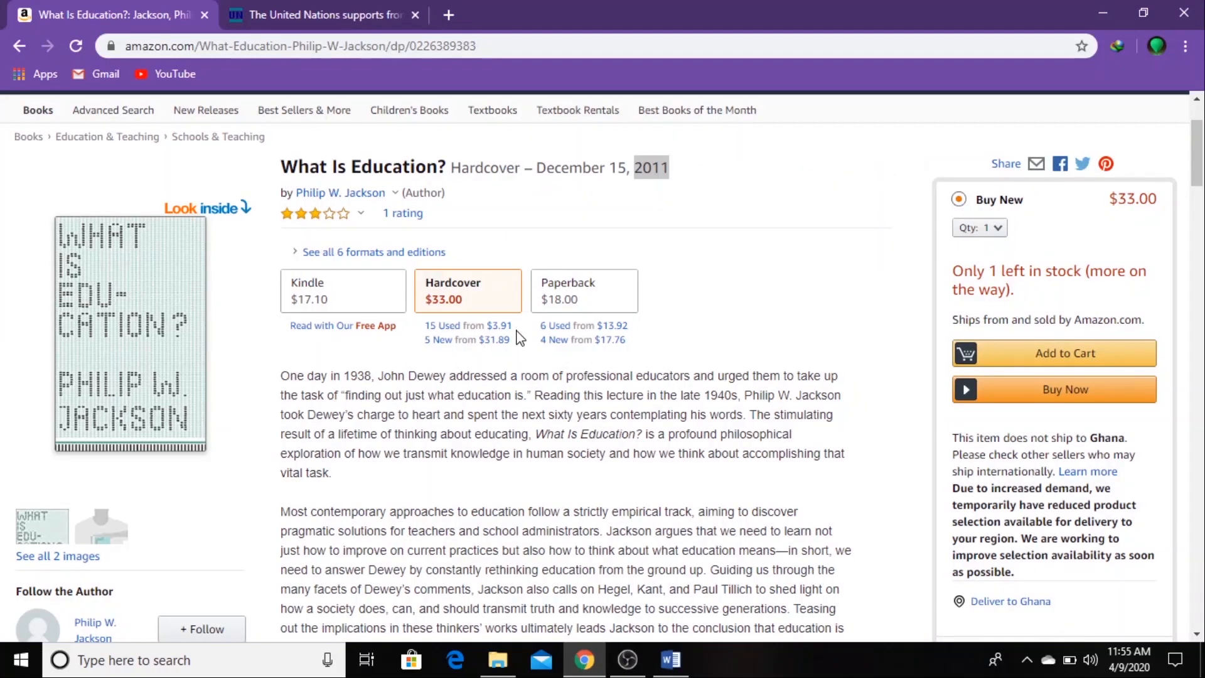
scroll(394, 370, "down", 15)
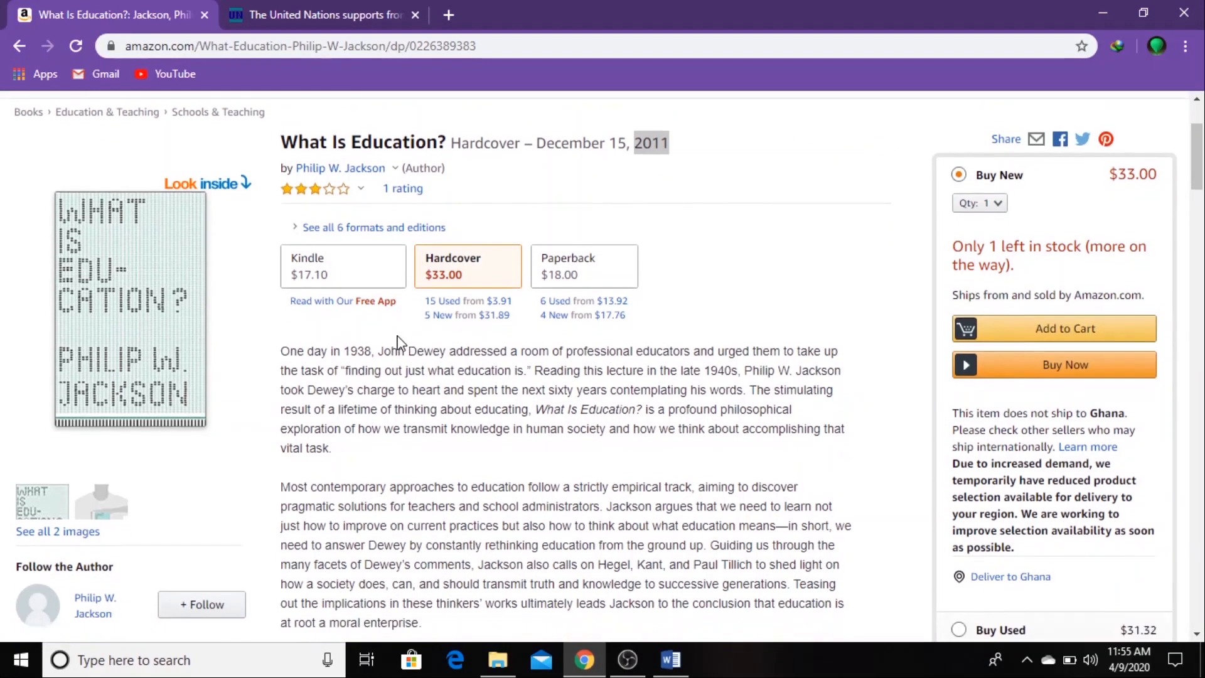
scroll(402, 366, "down", 13)
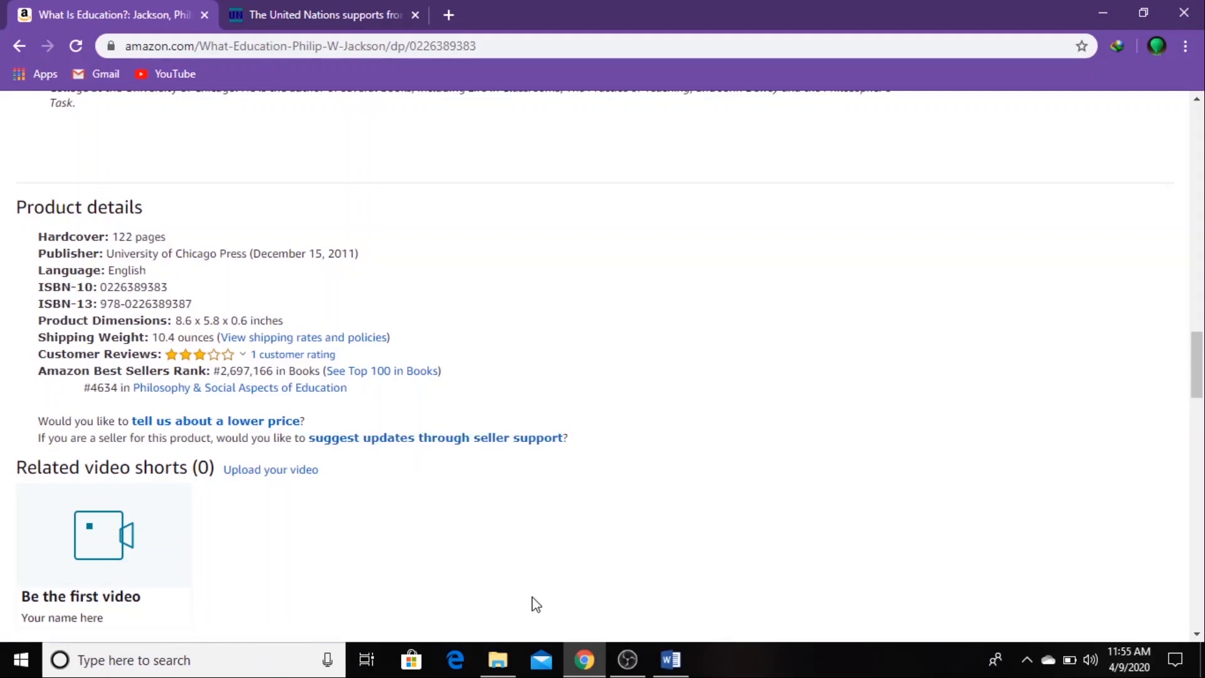
left_click(670, 659)
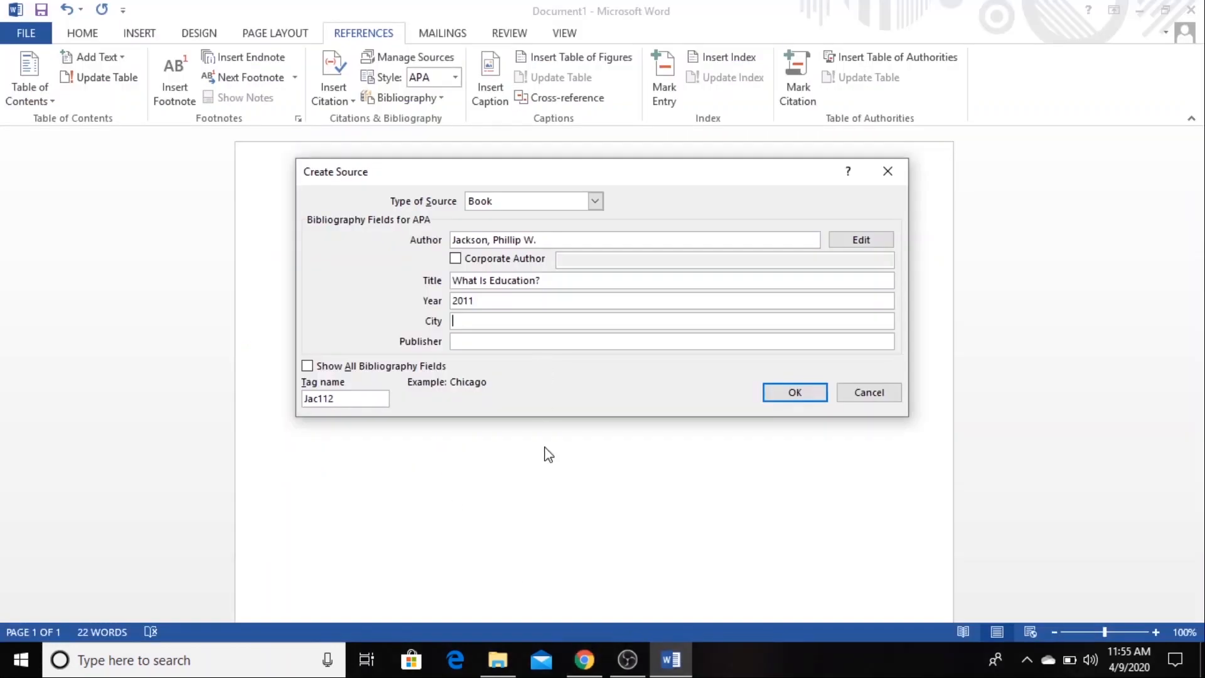
type("Chicago")
Copy the publisher "University of Chicago Press" from the Amazon page in Chrome and paste it as the source's publisher in Word.
left_click(513, 339)
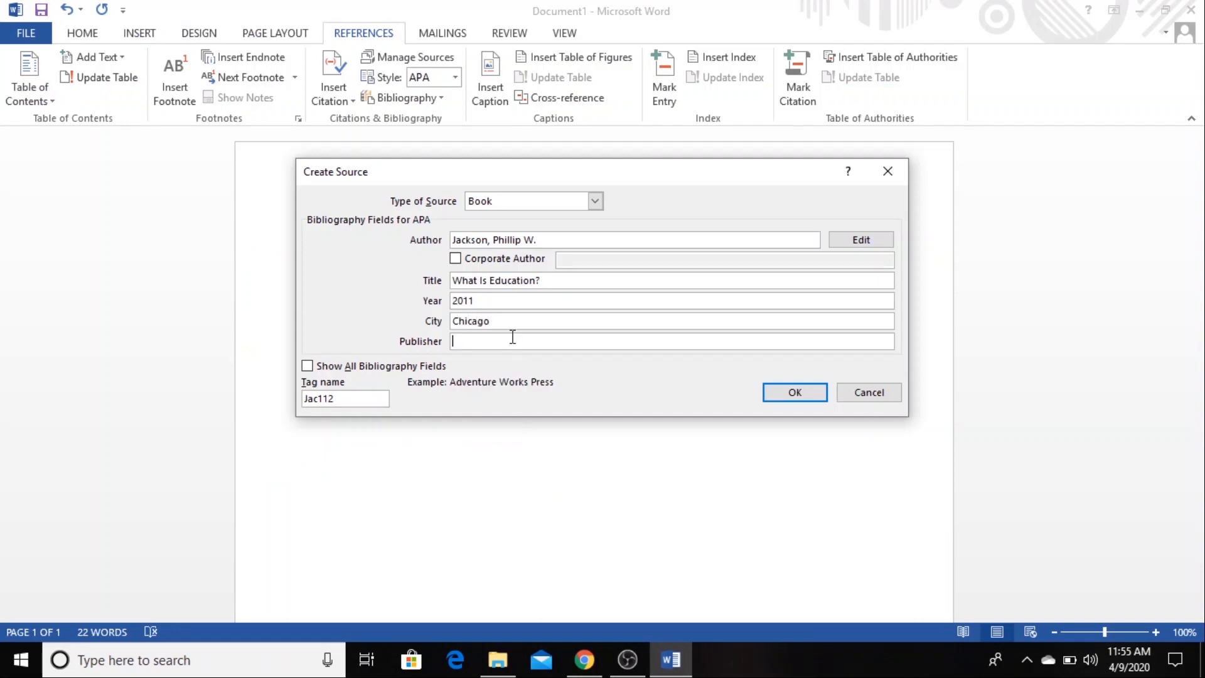
left_click(587, 662)
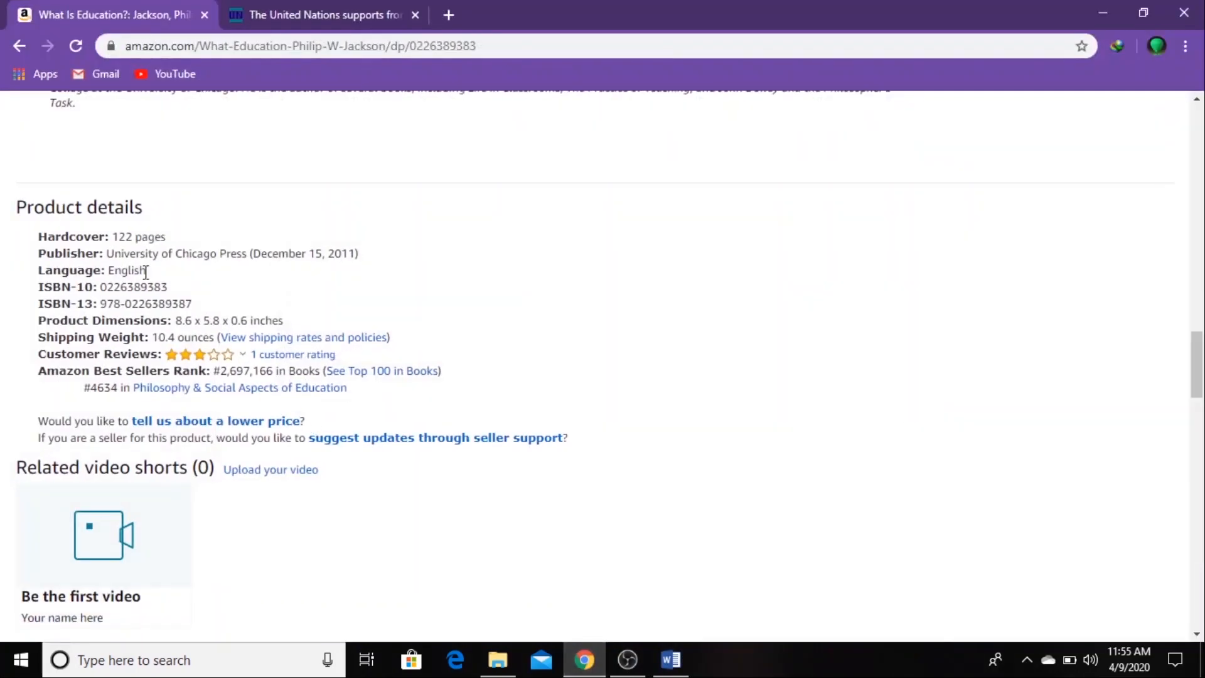
left_click_drag(106, 256, 249, 253)
key("ctrl+c")
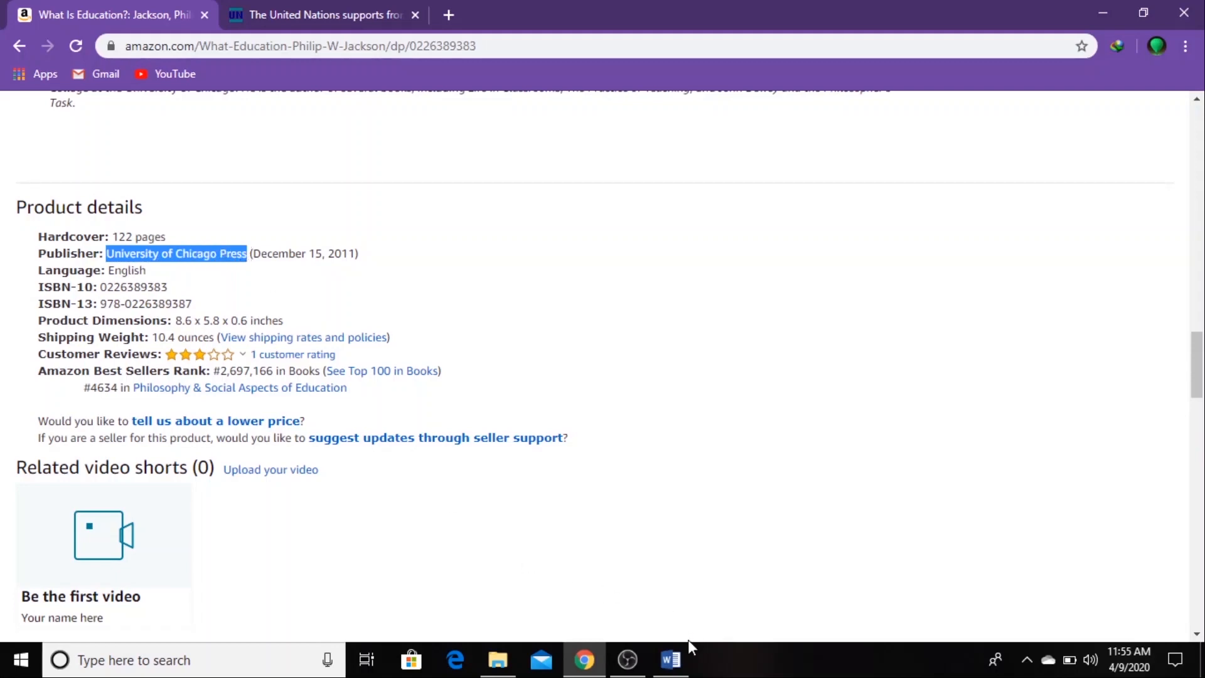
left_click(688, 657)
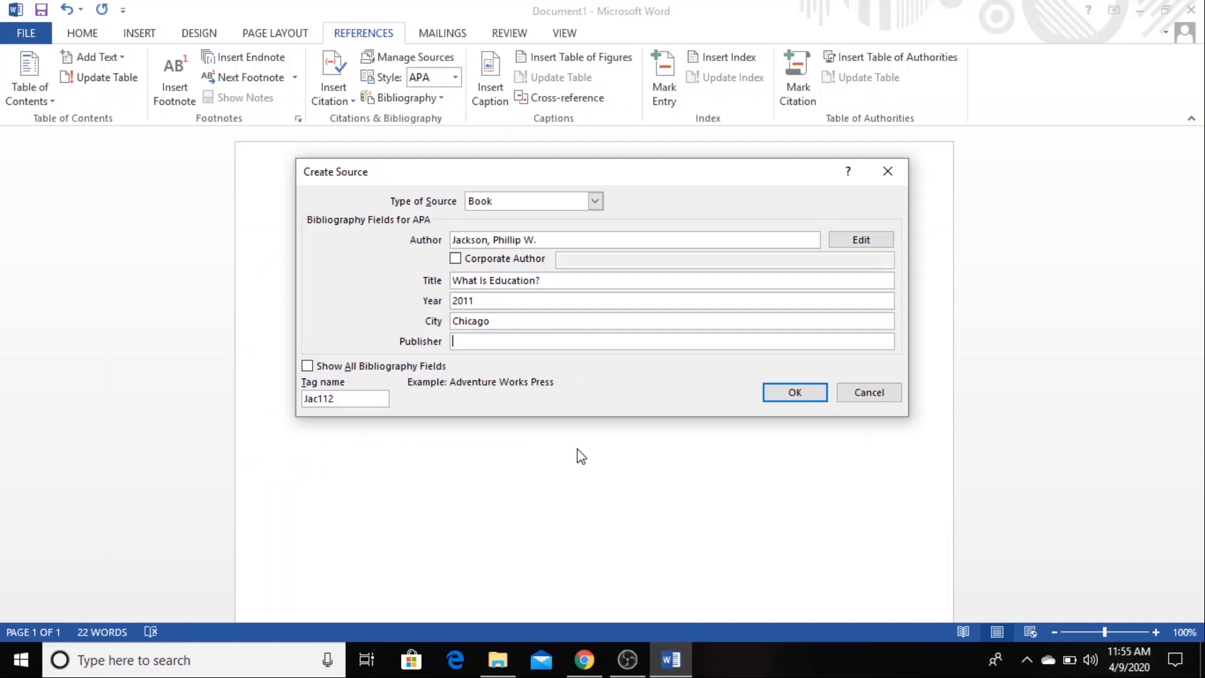
key("ctrl+v")
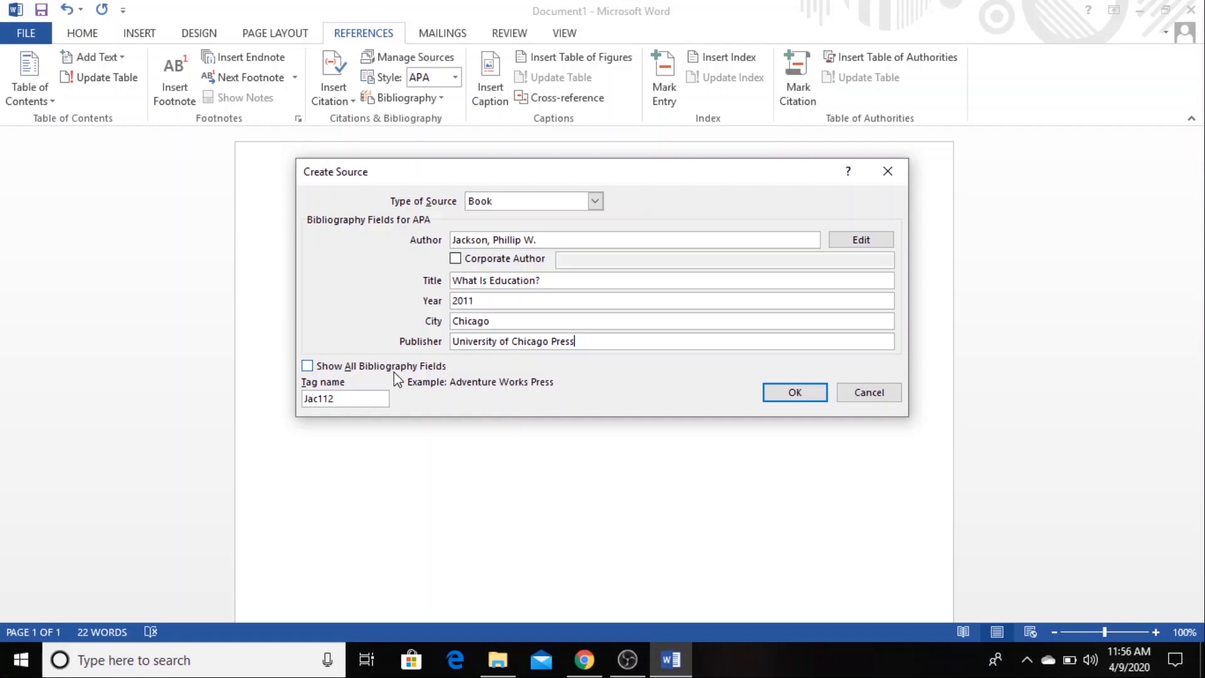
Show all bibliography fields, set the book source's accessed date to year 2020, month April, day 9, and save the source.
left_click(306, 366)
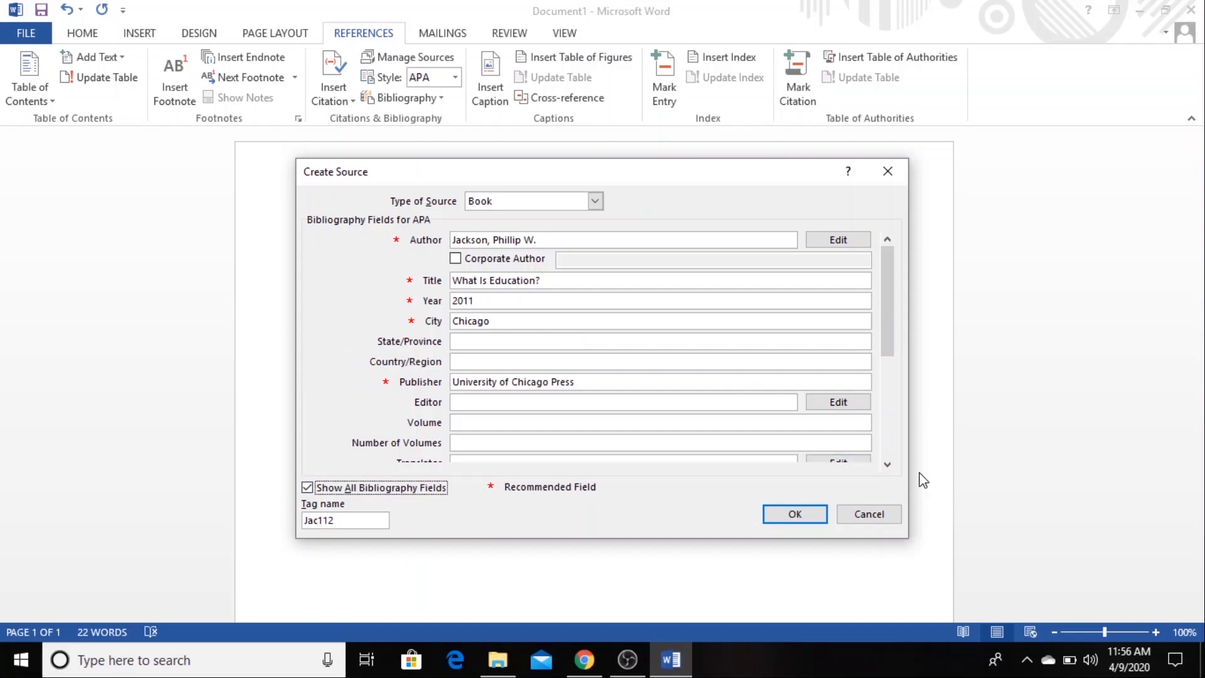
left_click_drag(887, 466, 887, 466)
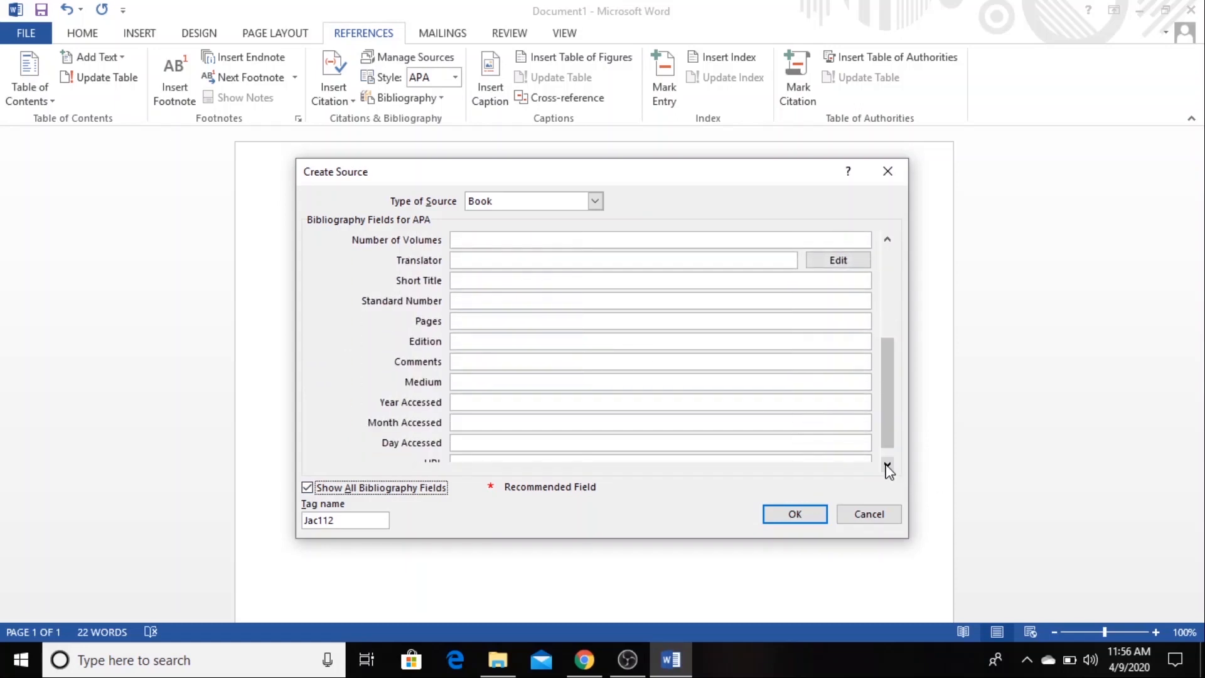
left_click(596, 401)
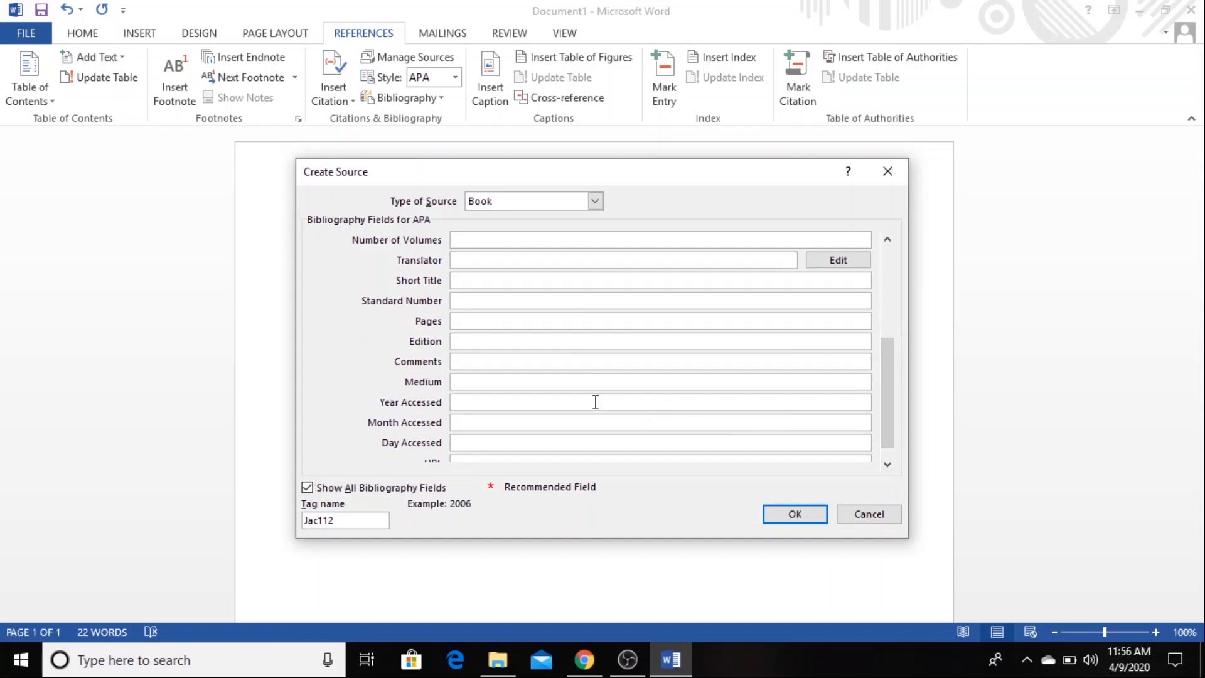
type("2020")
left_click(578, 423)
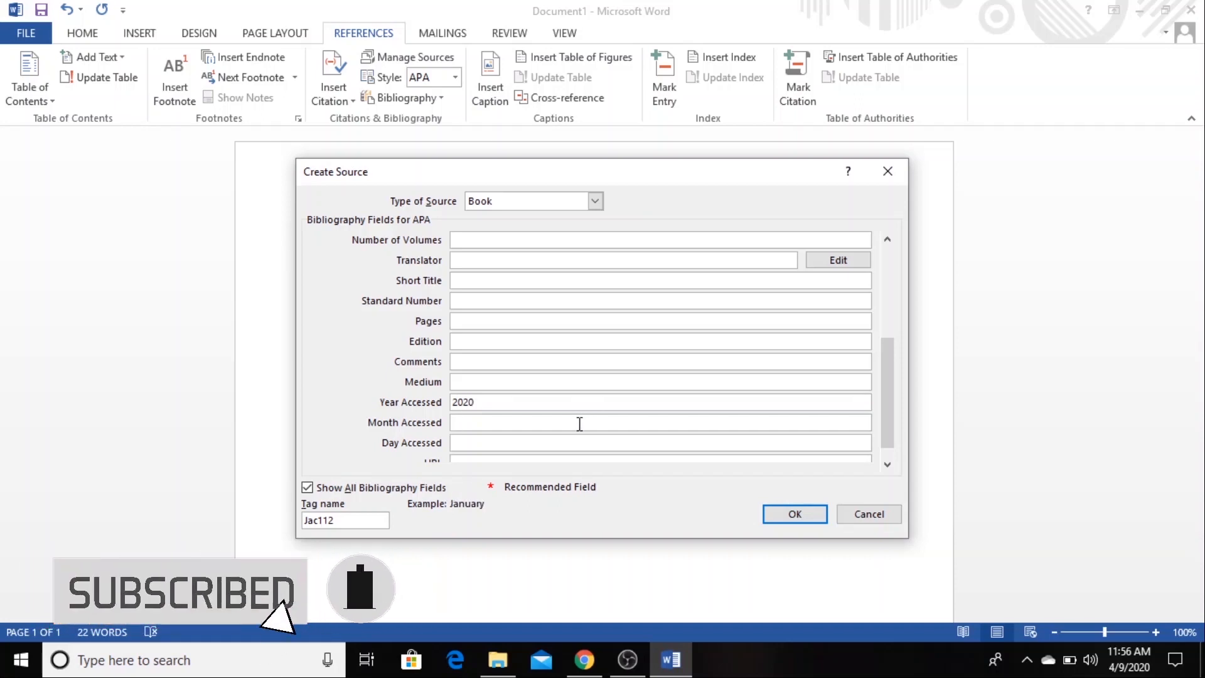
type("April")
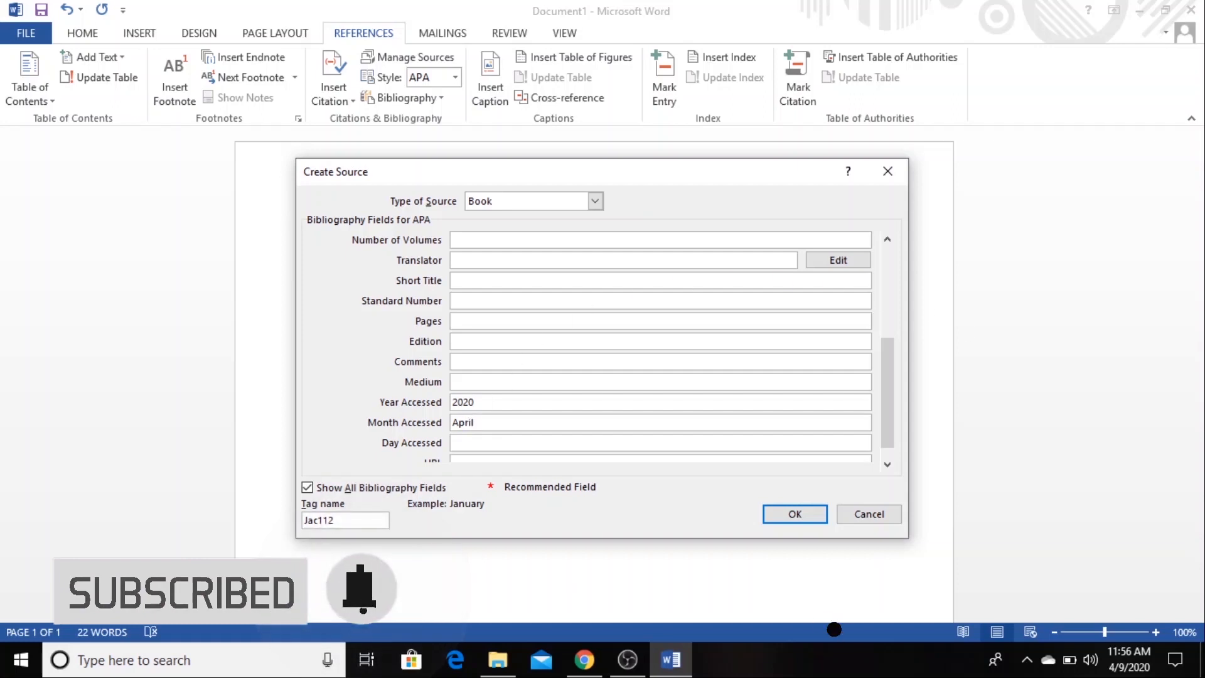
left_click(576, 440)
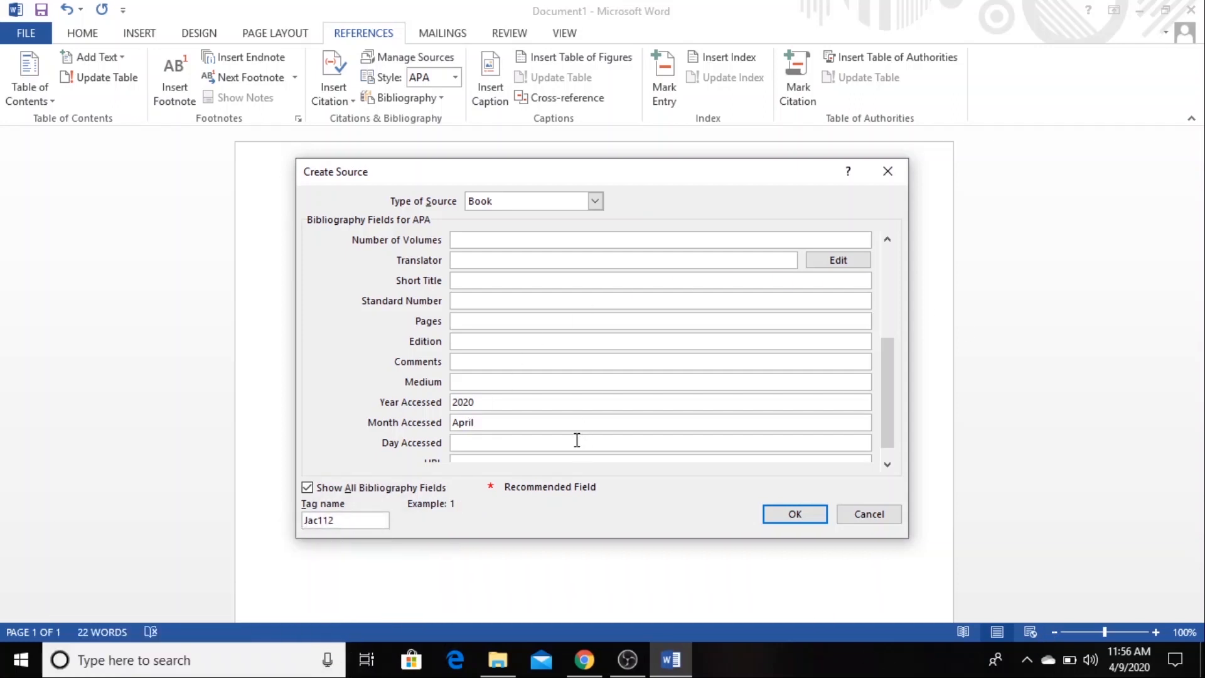
type("9")
left_click(778, 516)
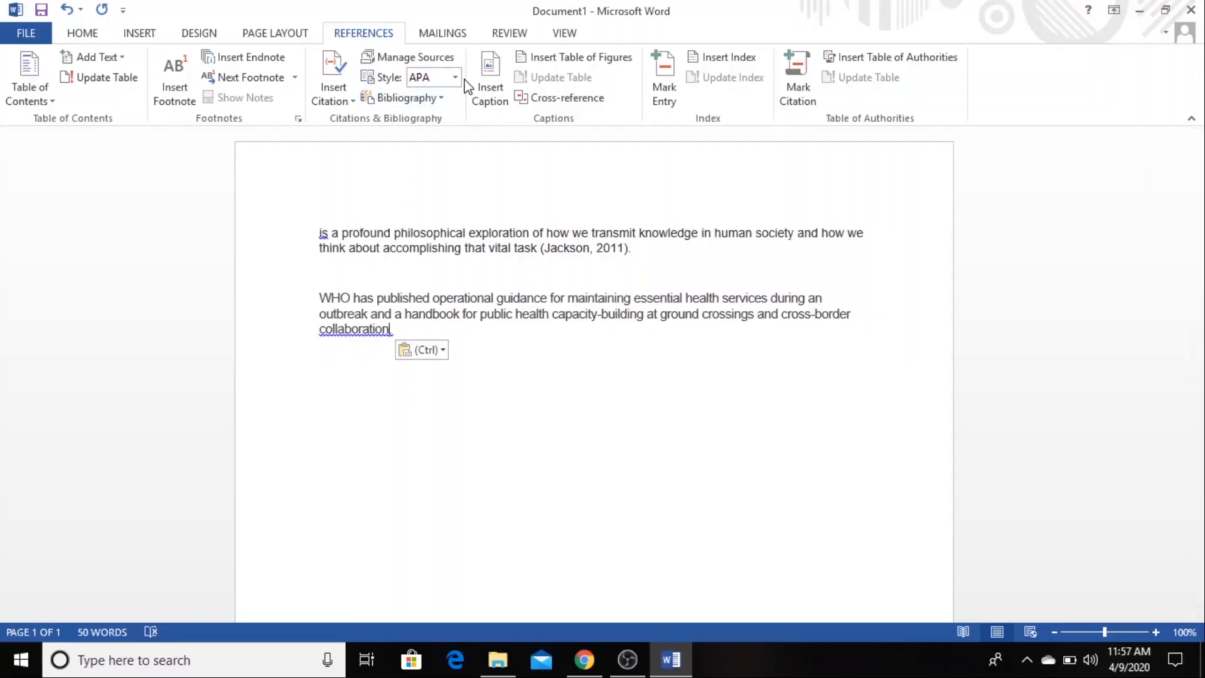
Start a new citation source for the WHO passage and set its source type to Web site.
left_click(341, 103)
left_click(349, 167)
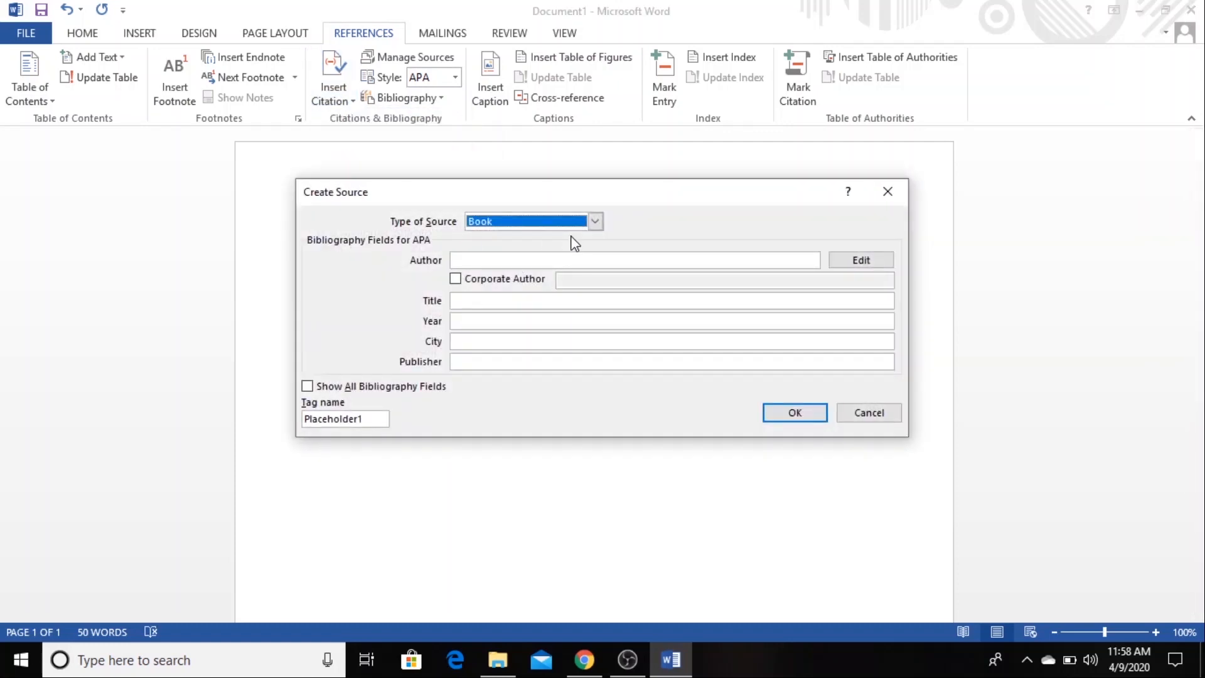
left_click(595, 222)
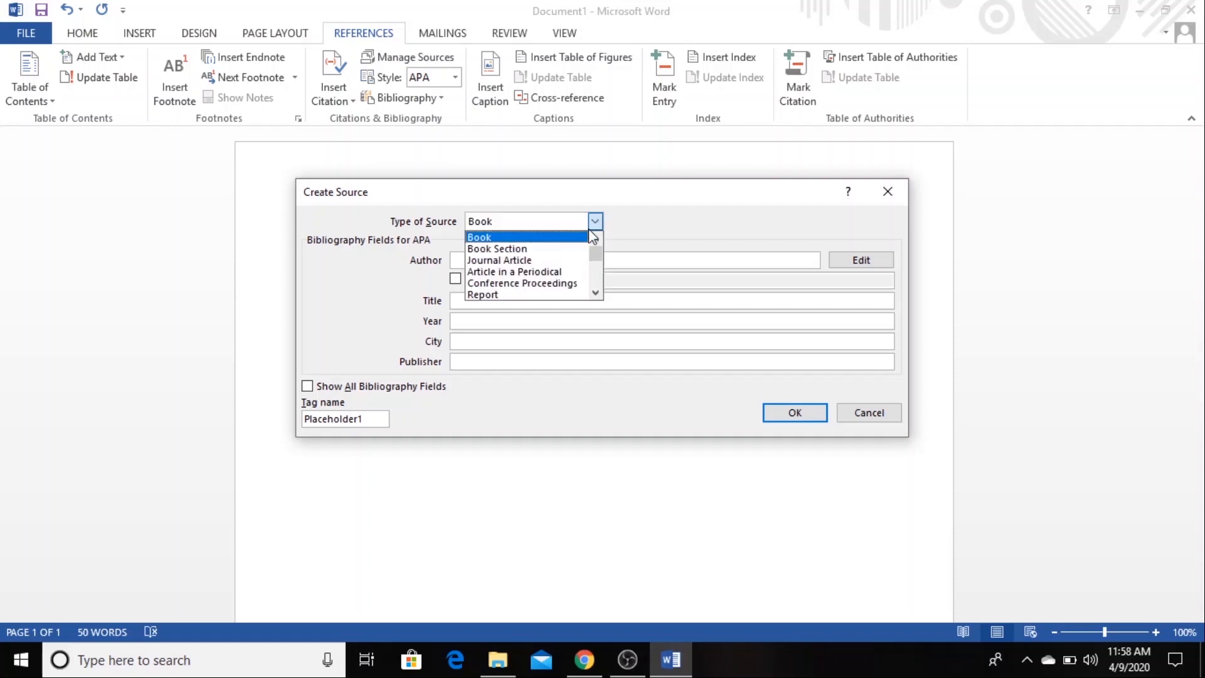
scroll(595, 292, "down", 2)
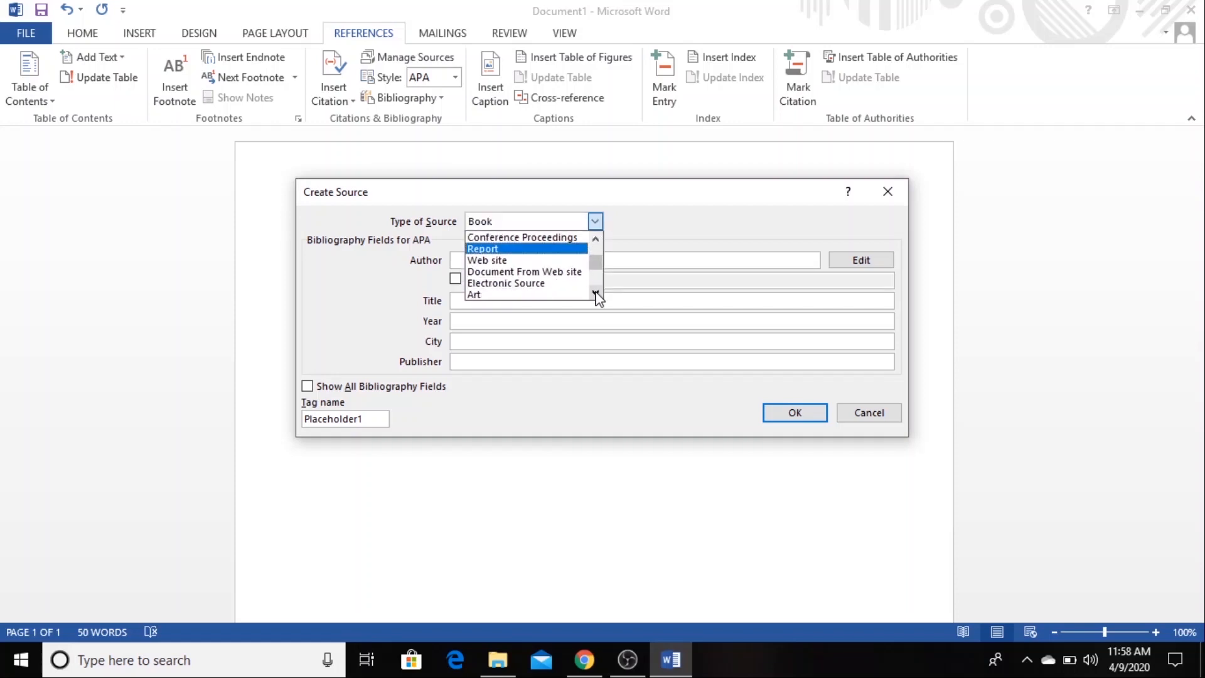
left_click(548, 259)
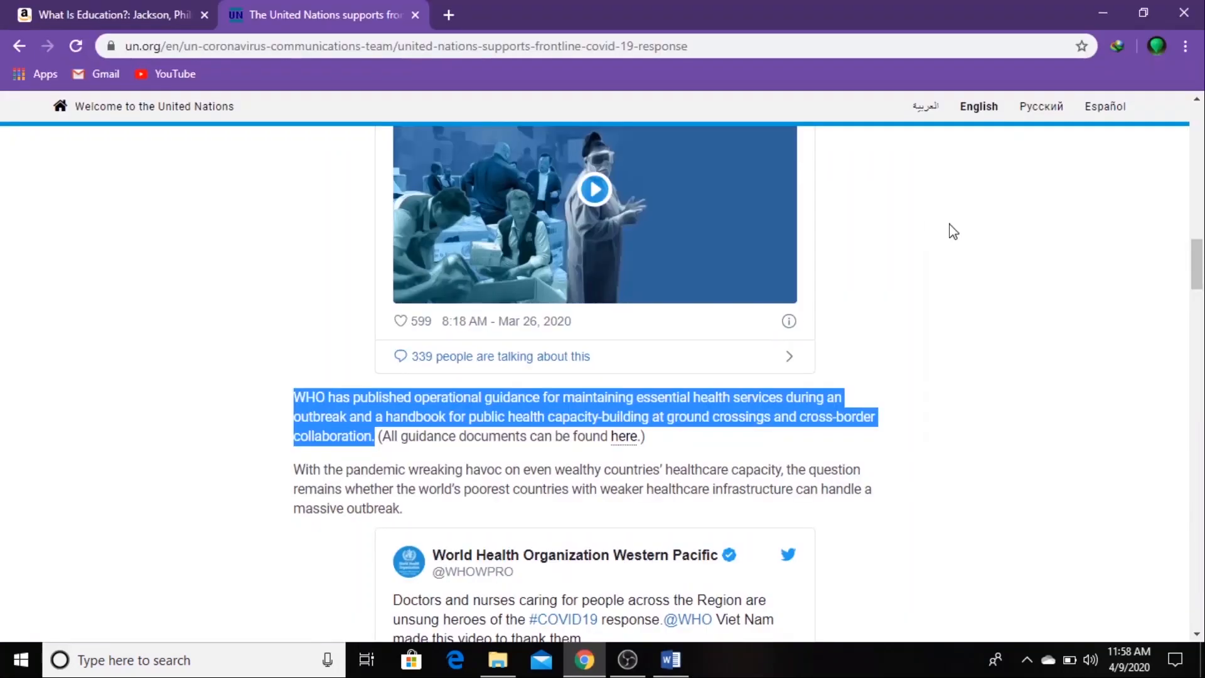
Find the author on the UN page in Chrome and paste "United Nations Department of Global Communications (DGC)" as the source's corporate author in Word.
scroll(953, 232, "up", 9)
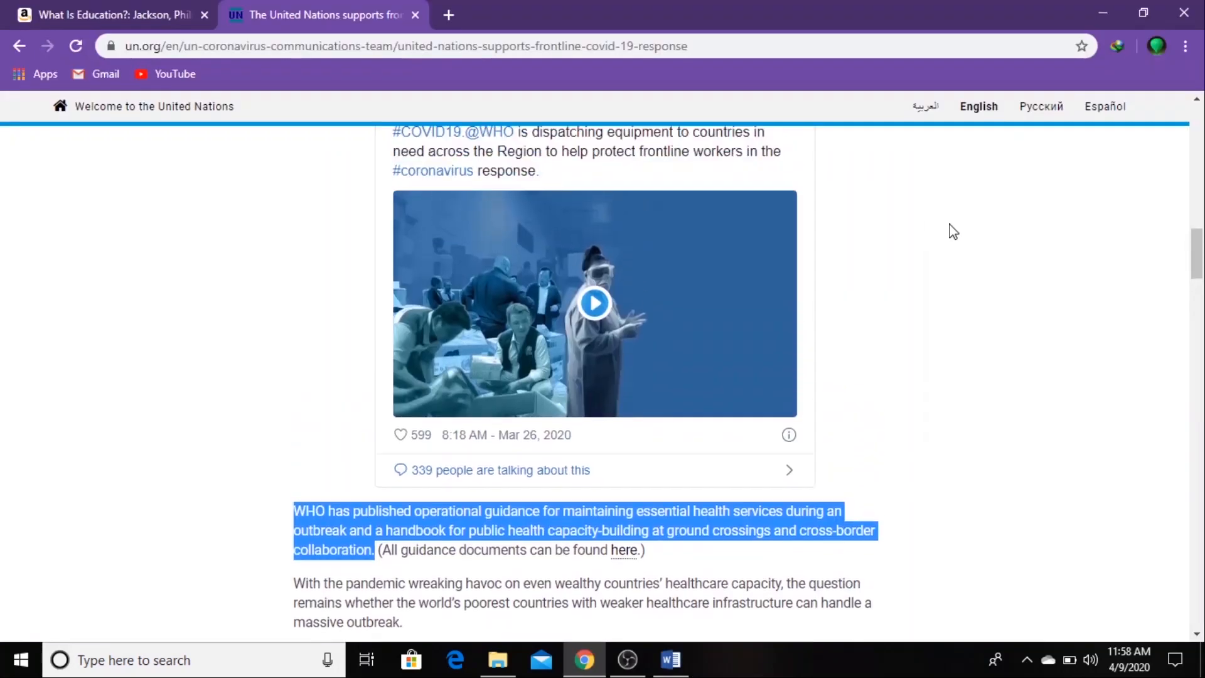
scroll(953, 232, "up", 2)
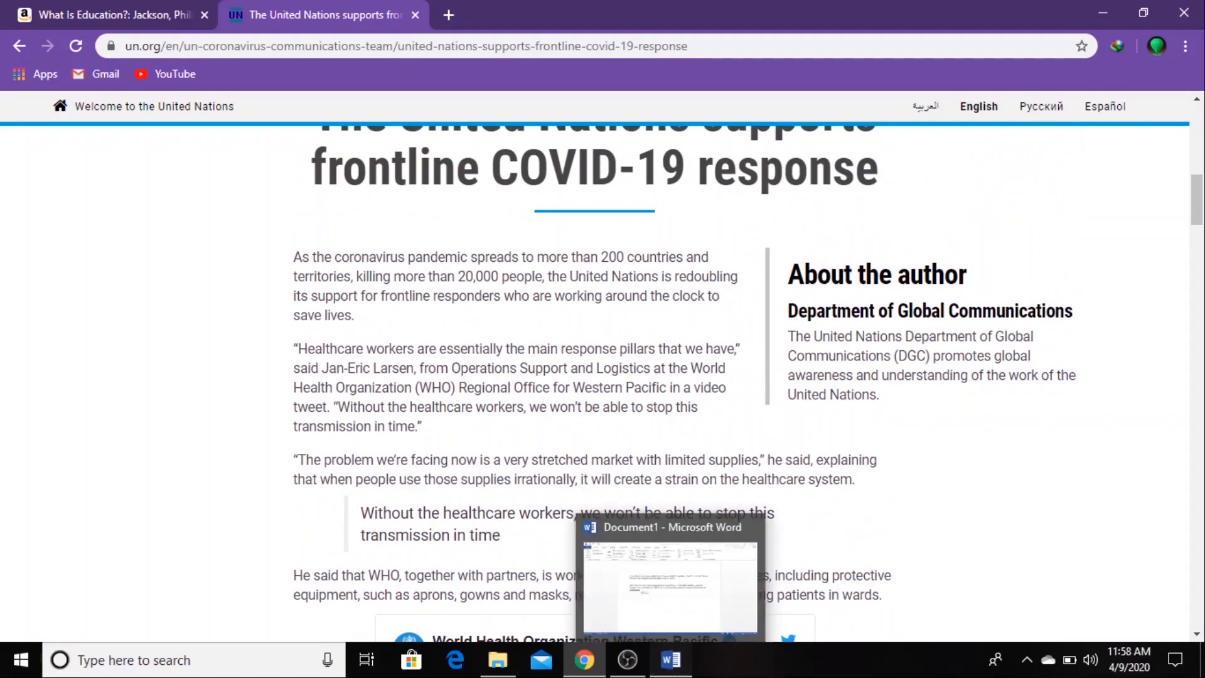
left_click(671, 660)
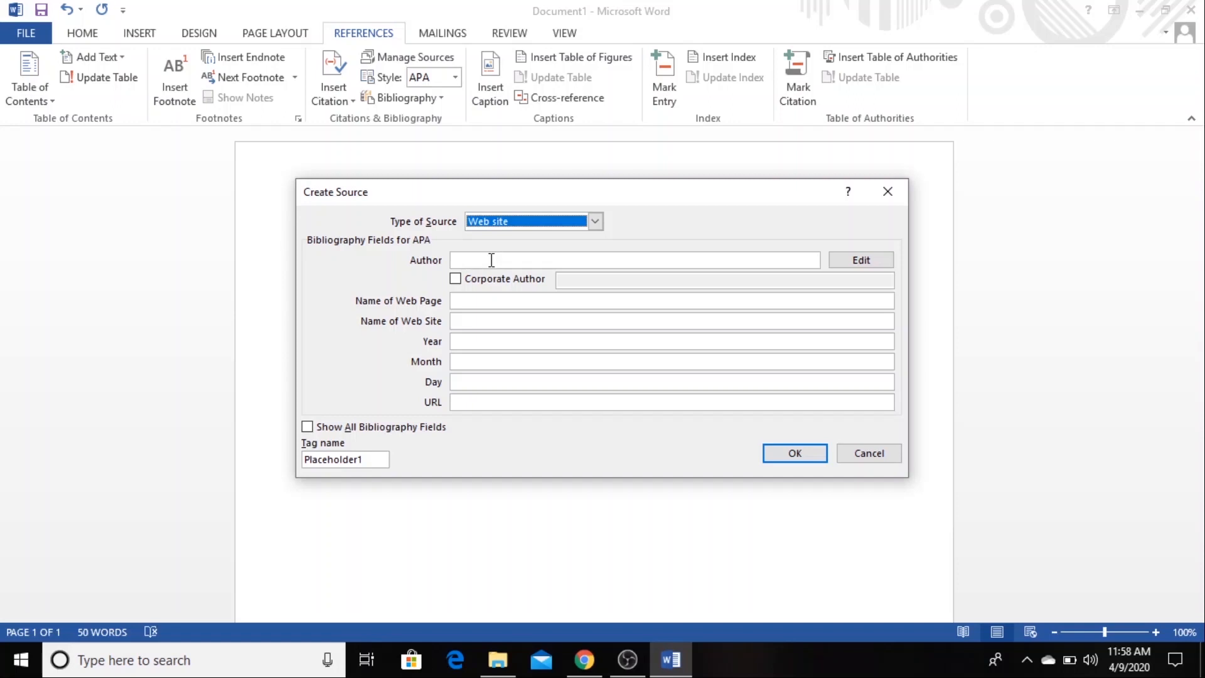
left_click(455, 279)
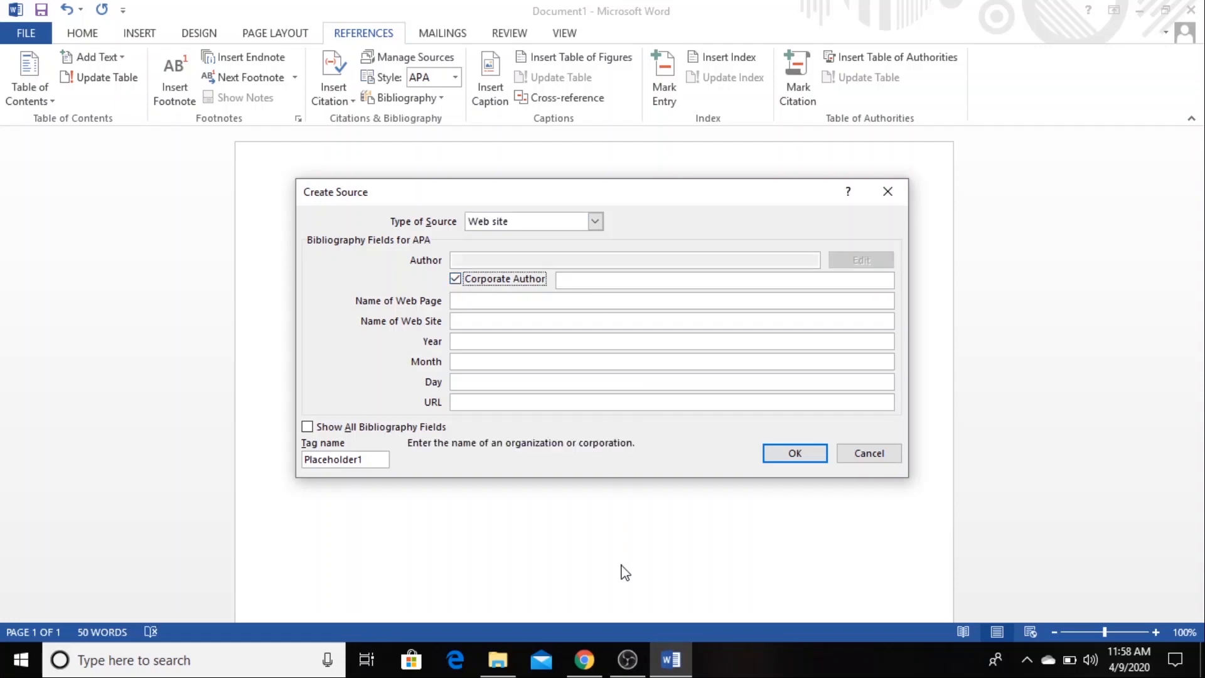
left_click(584, 659)
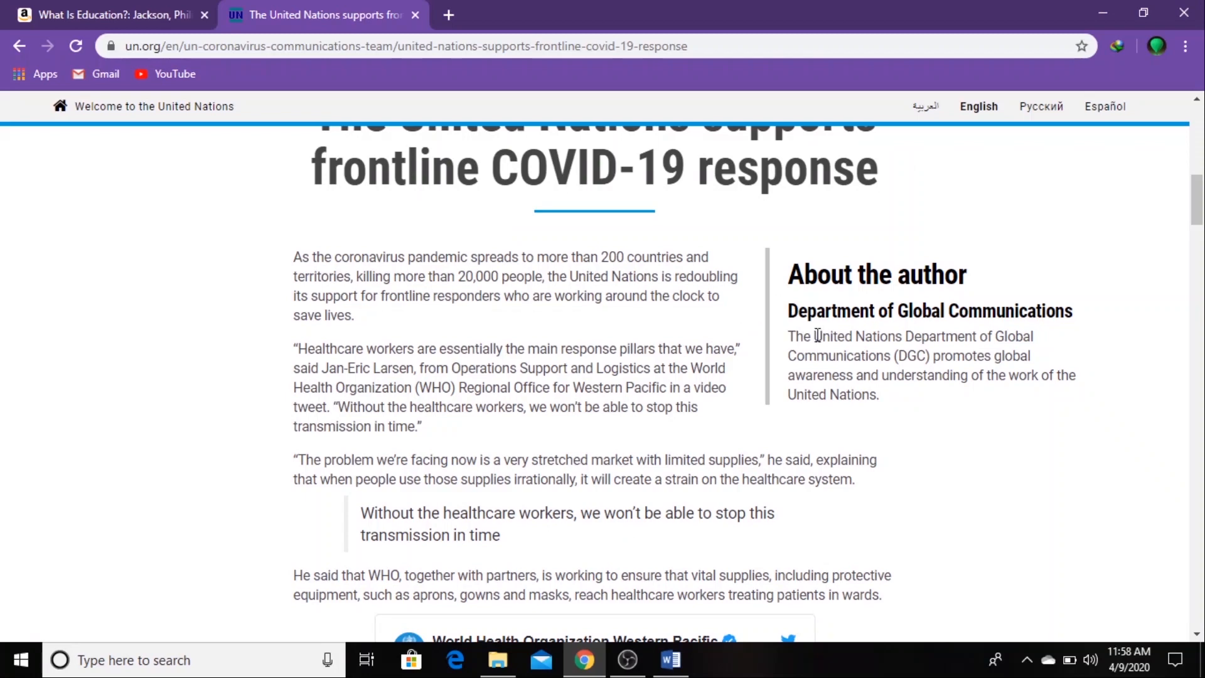
left_click_drag(814, 335, 931, 357)
key("ctrl+c")
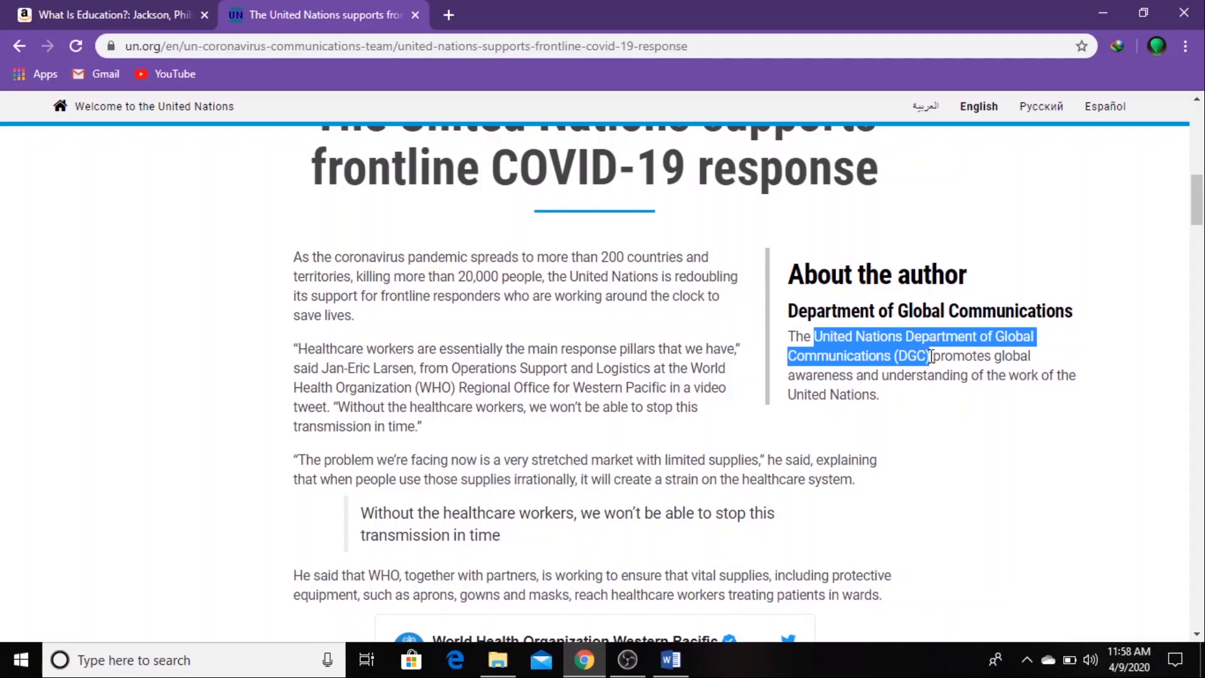
left_click(669, 655)
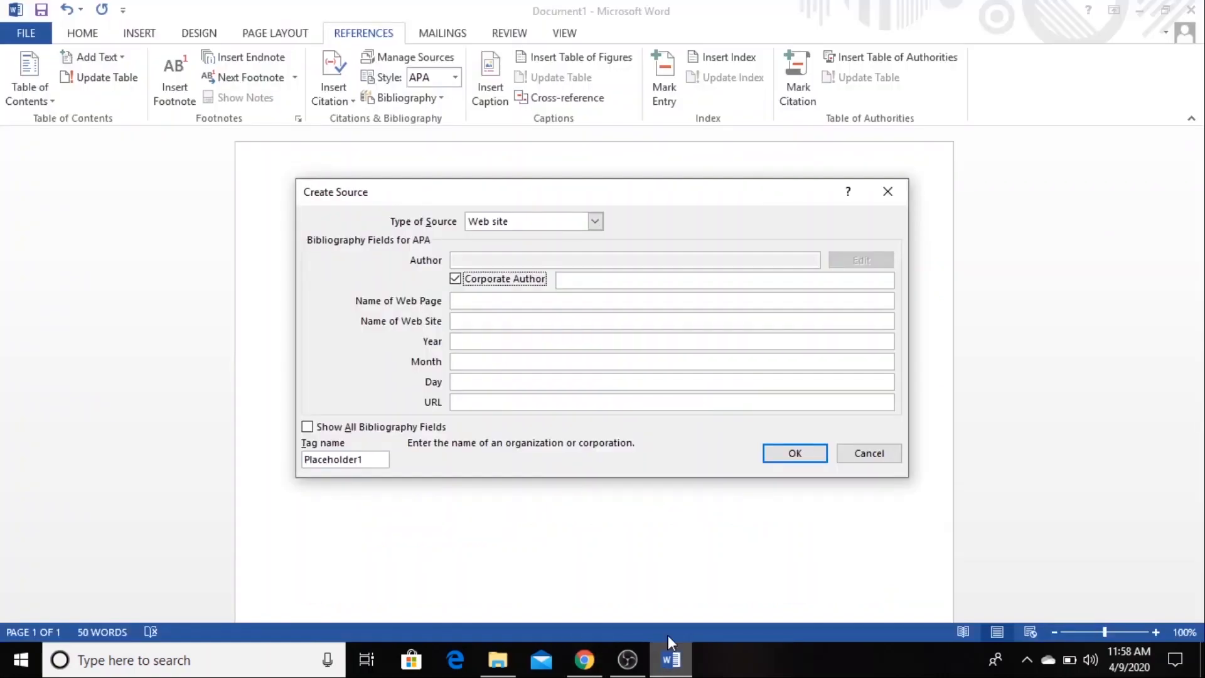
left_click(607, 281)
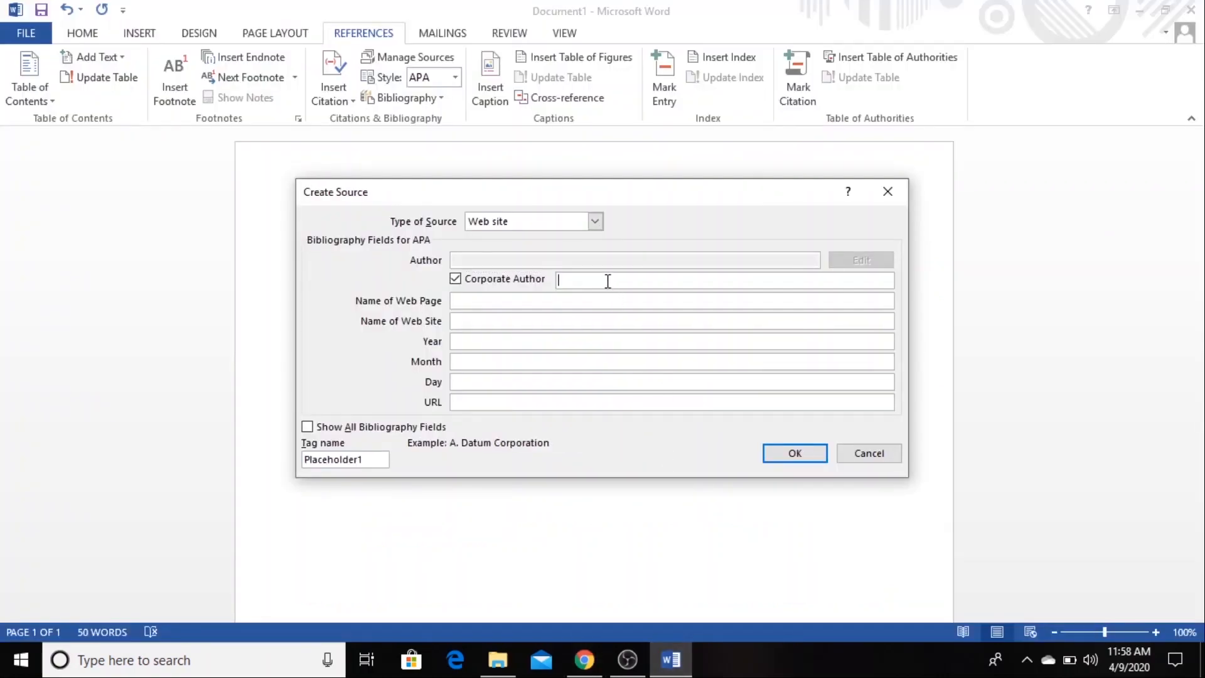
key("ctrl+v")
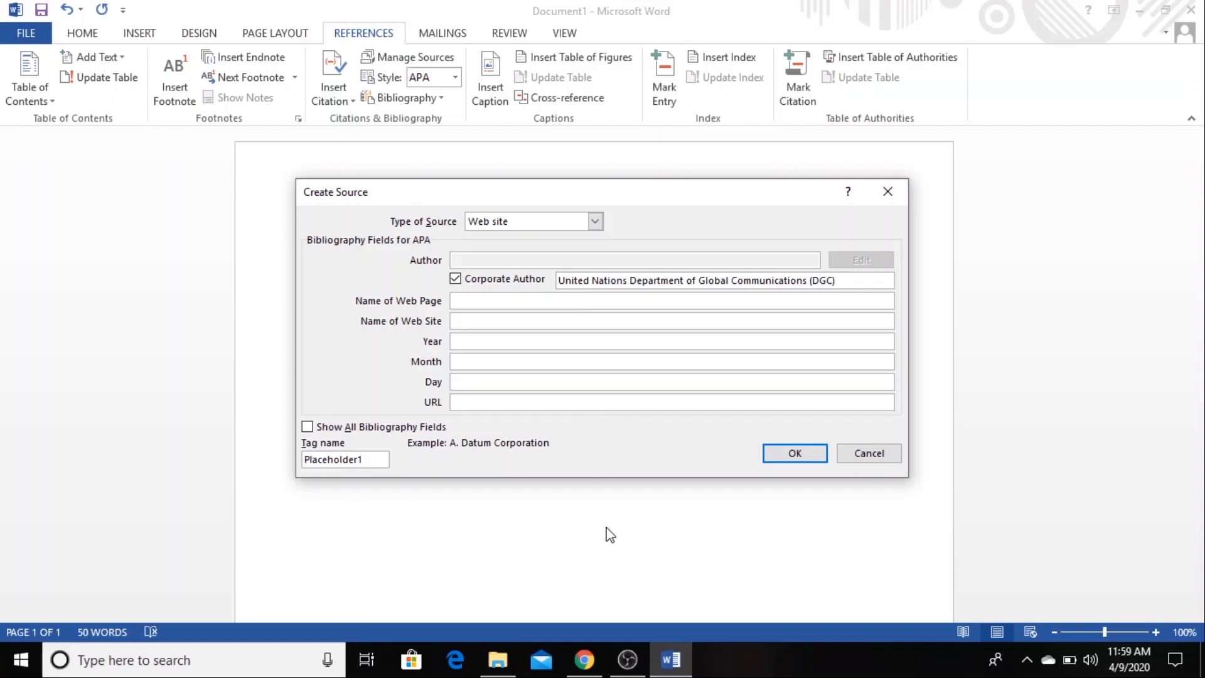
Look up the page name on the UN site in Chrome and set the source's web page name to "Covid-19 Response" in Word.
left_click(584, 660)
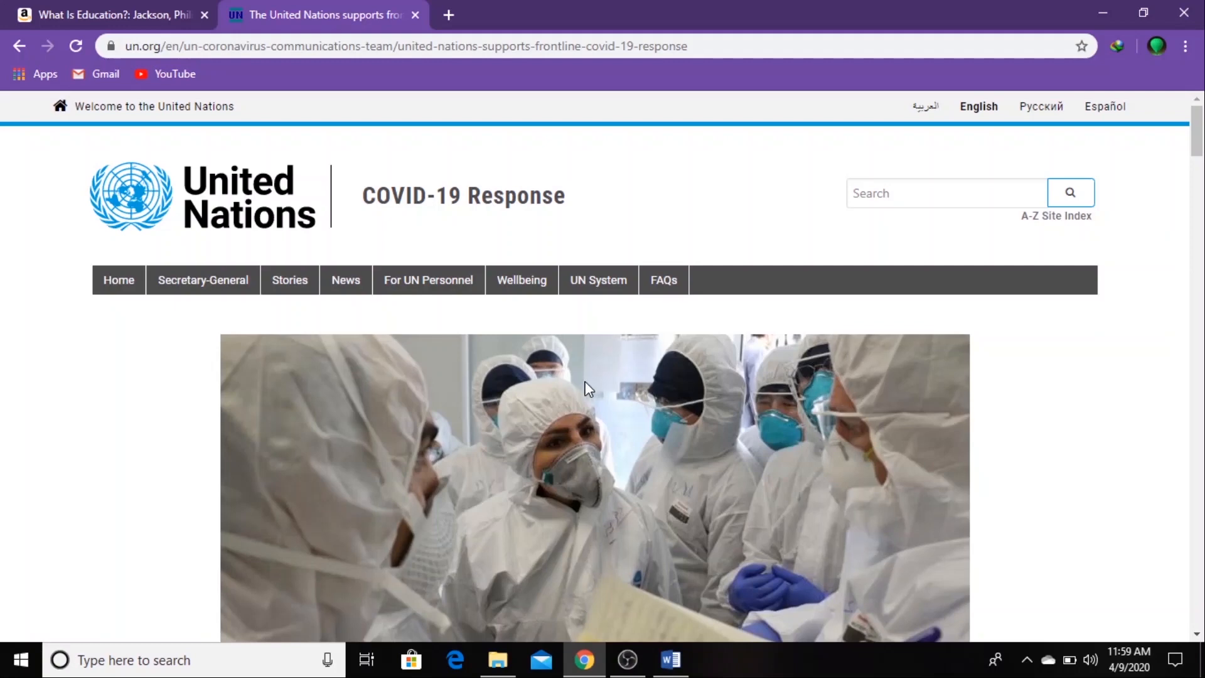
left_click(666, 664)
left_click(481, 302)
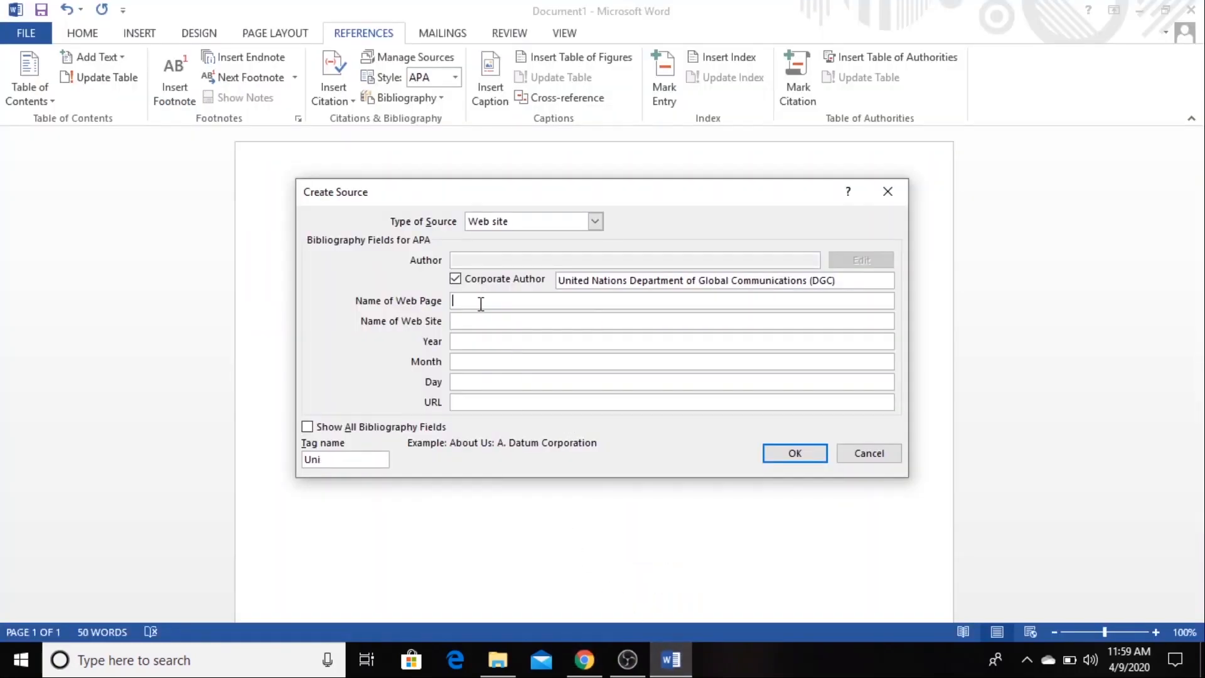
key("alt+Tab")
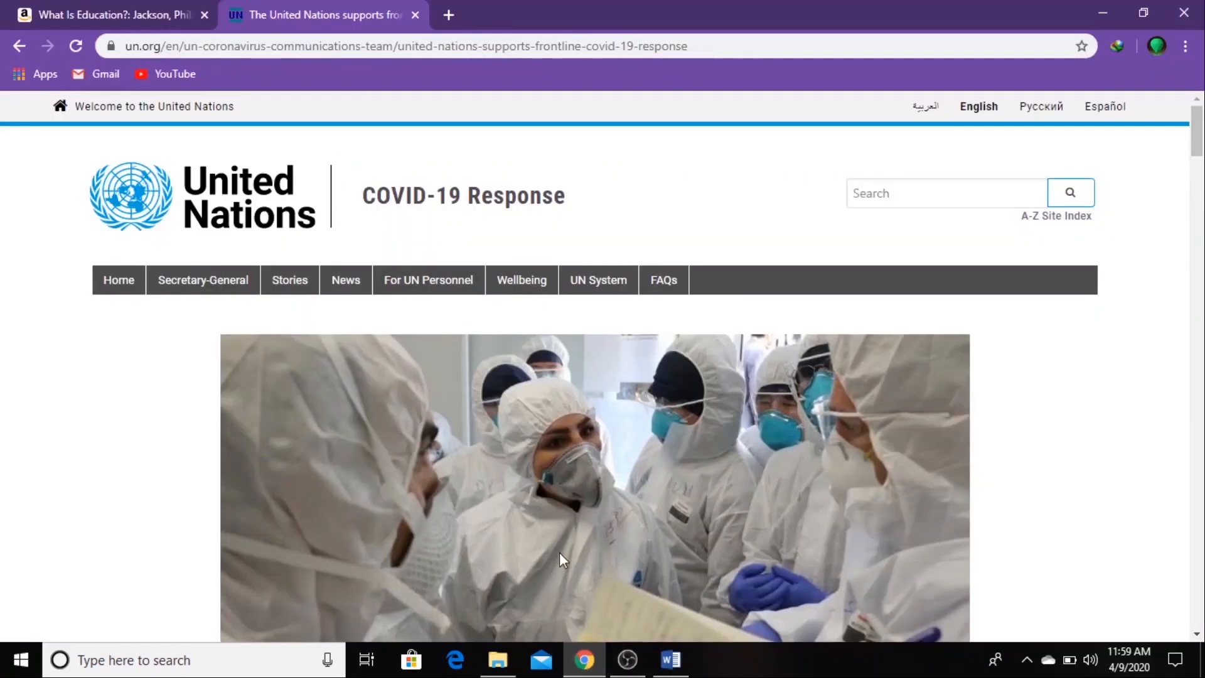
scroll(514, 500, "down", 10)
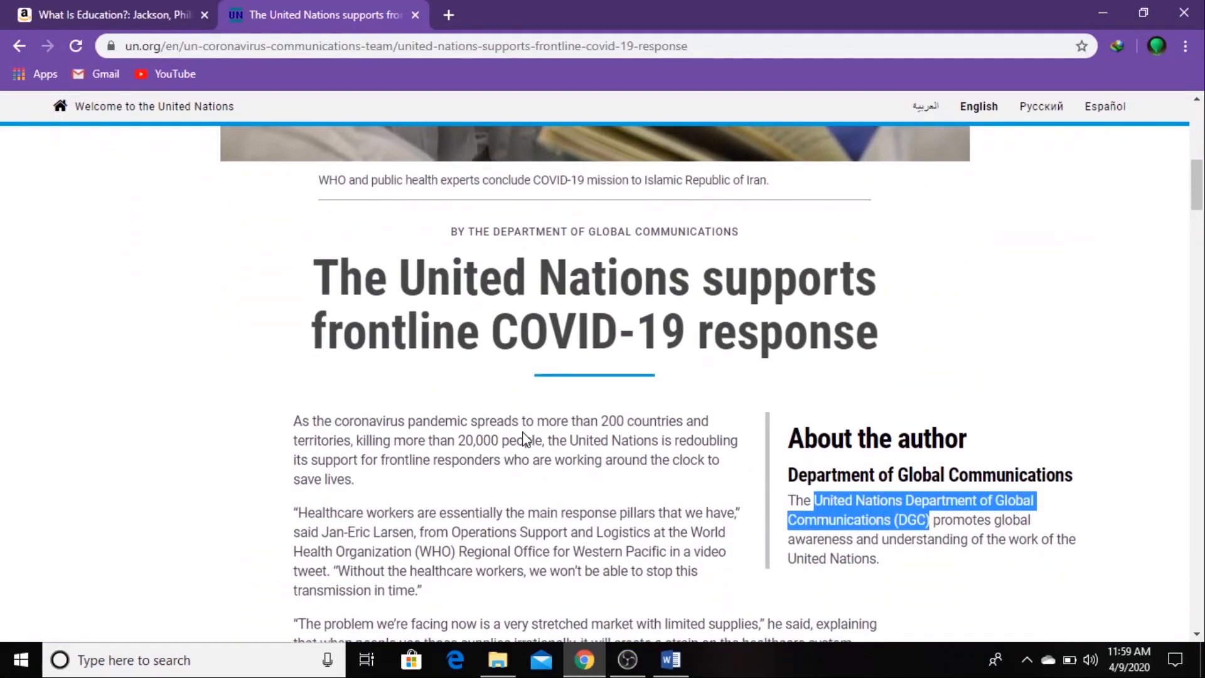
scroll(526, 439, "down", 2)
scroll(523, 433, "down", 10)
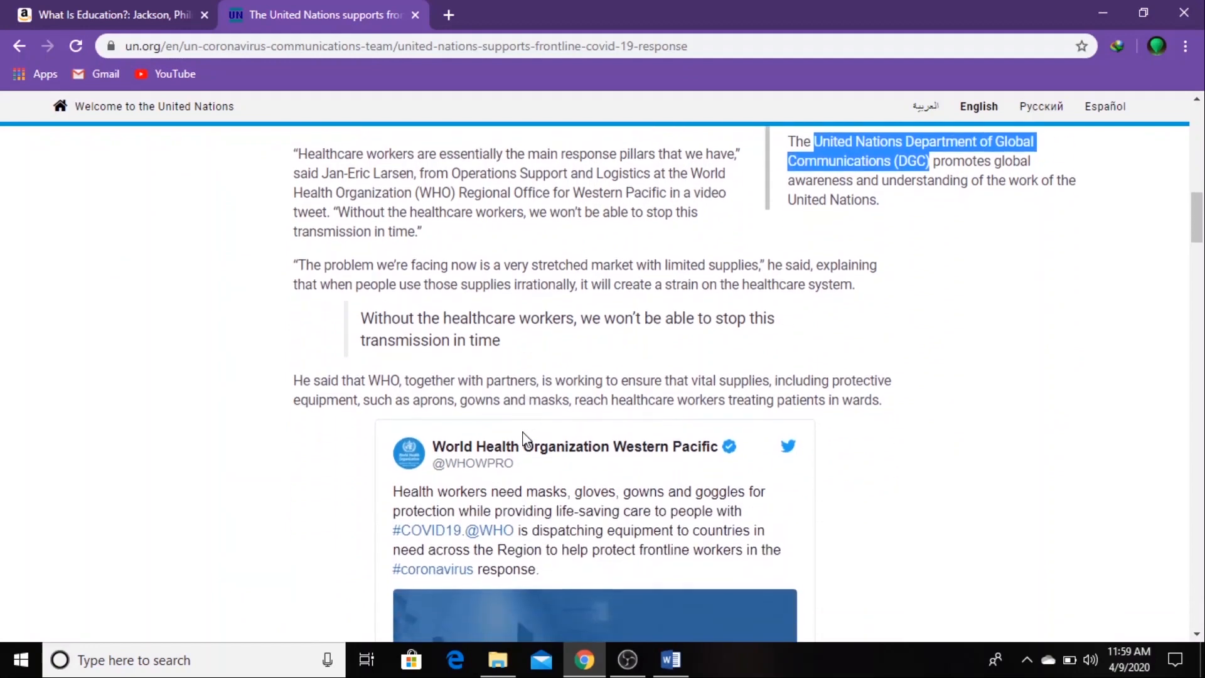
scroll(524, 437, "down", 3)
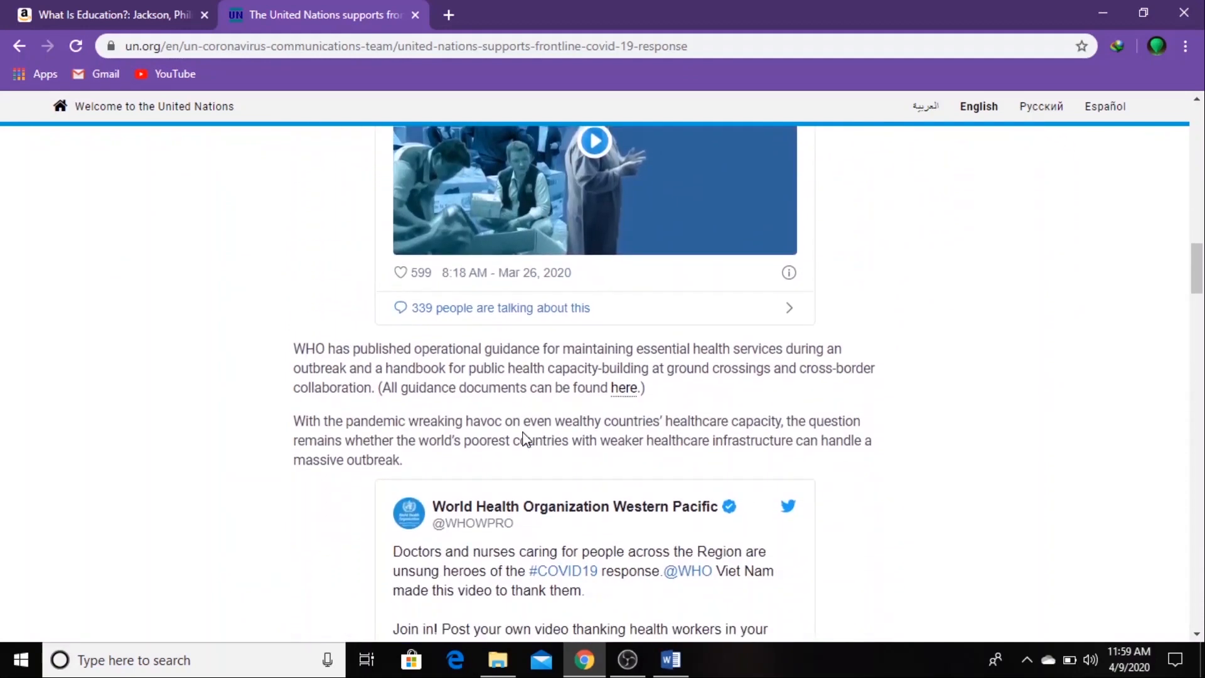
scroll(524, 438, "up", 7)
scroll(525, 441, "up", 20)
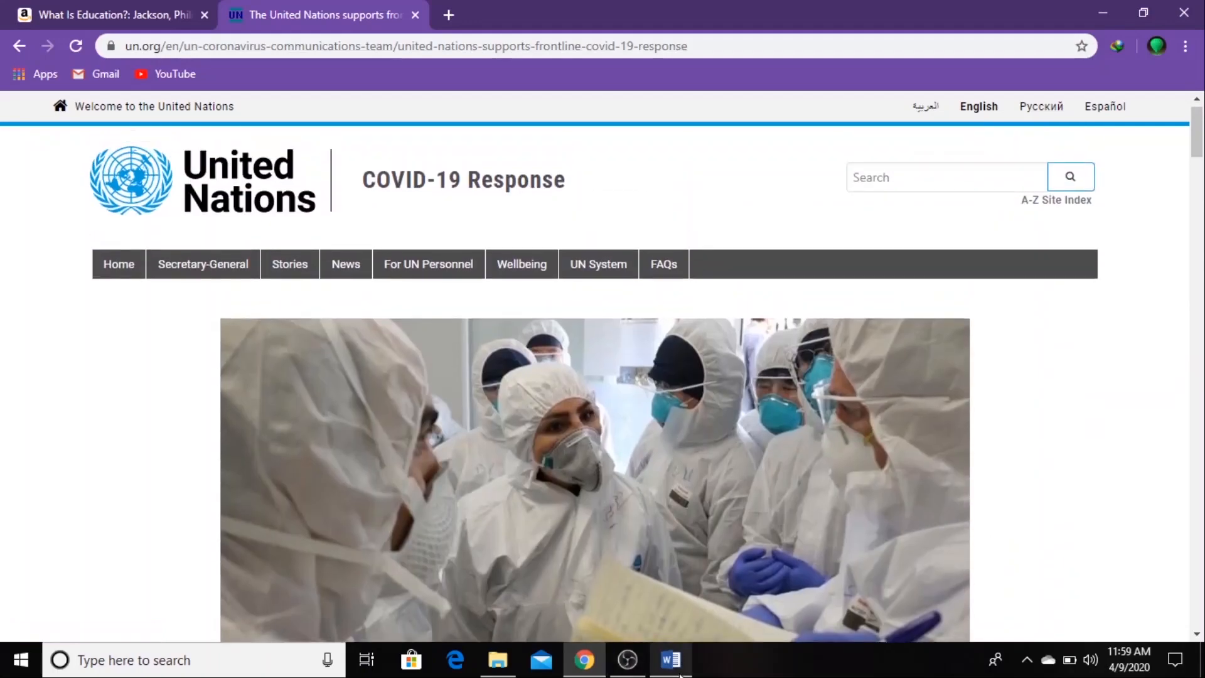
left_click(680, 674)
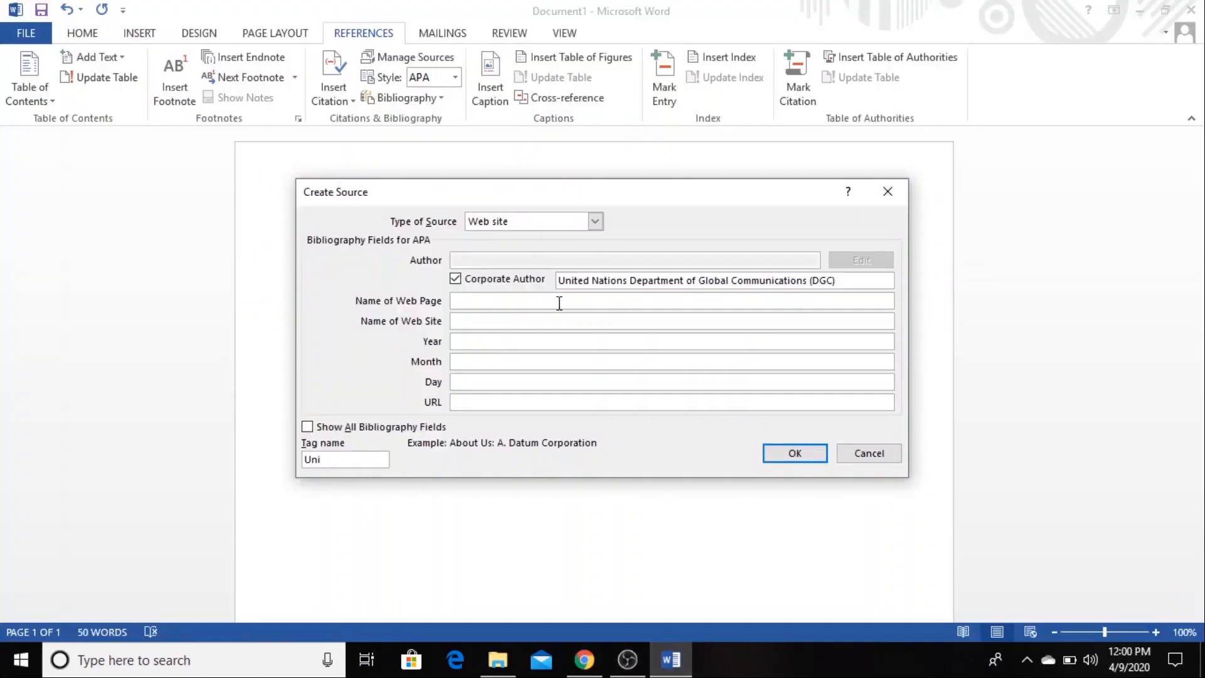
type("Covid-19 Respoinse")
Check the site name on the UN page in Chrome and set the source's web site name to "United Nations" in Word.
left_click(538, 318)
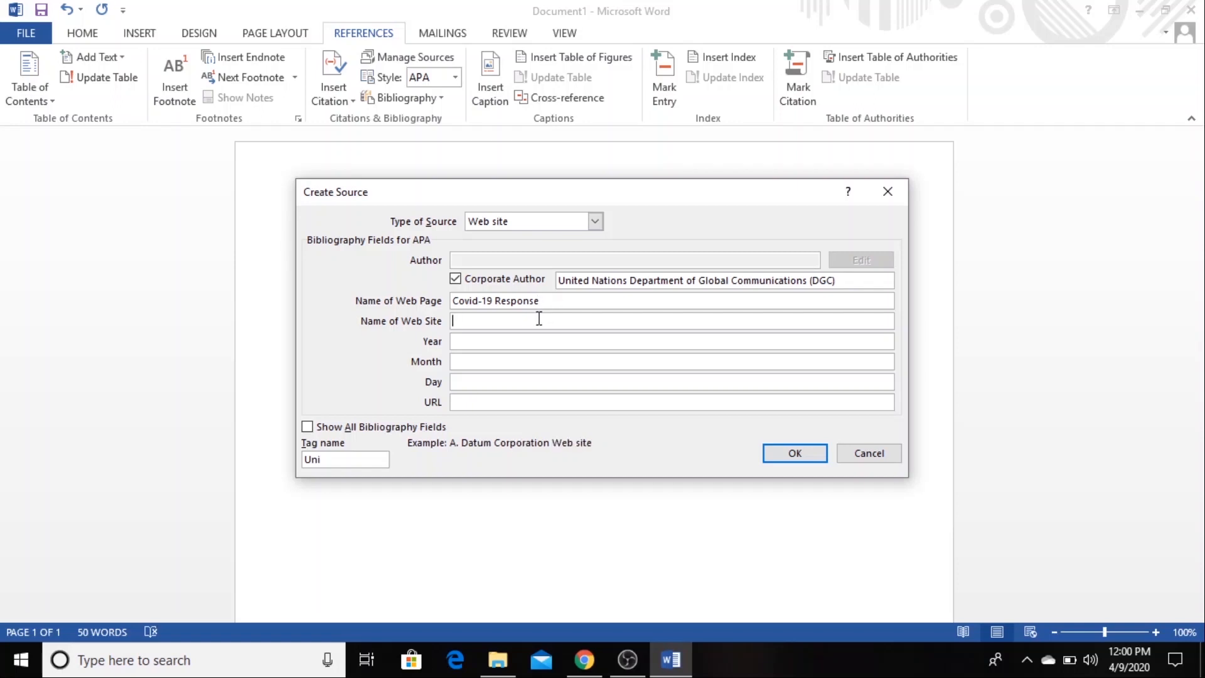
left_click(584, 658)
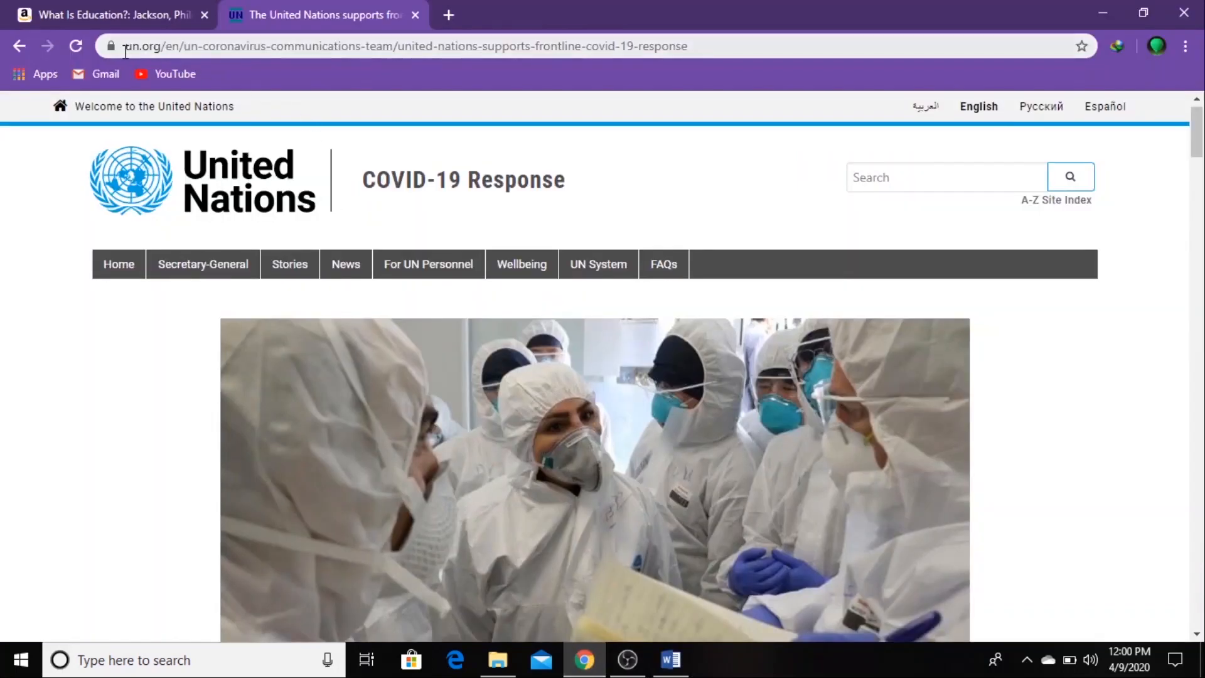
left_click(670, 659)
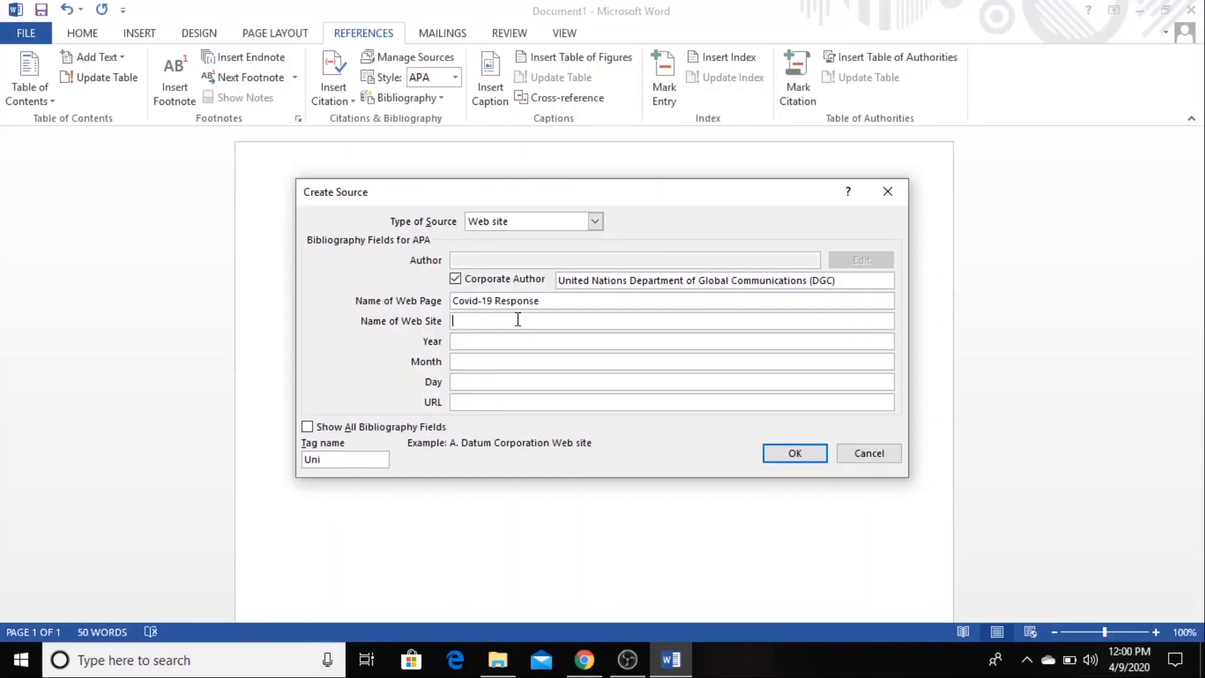
type("United")
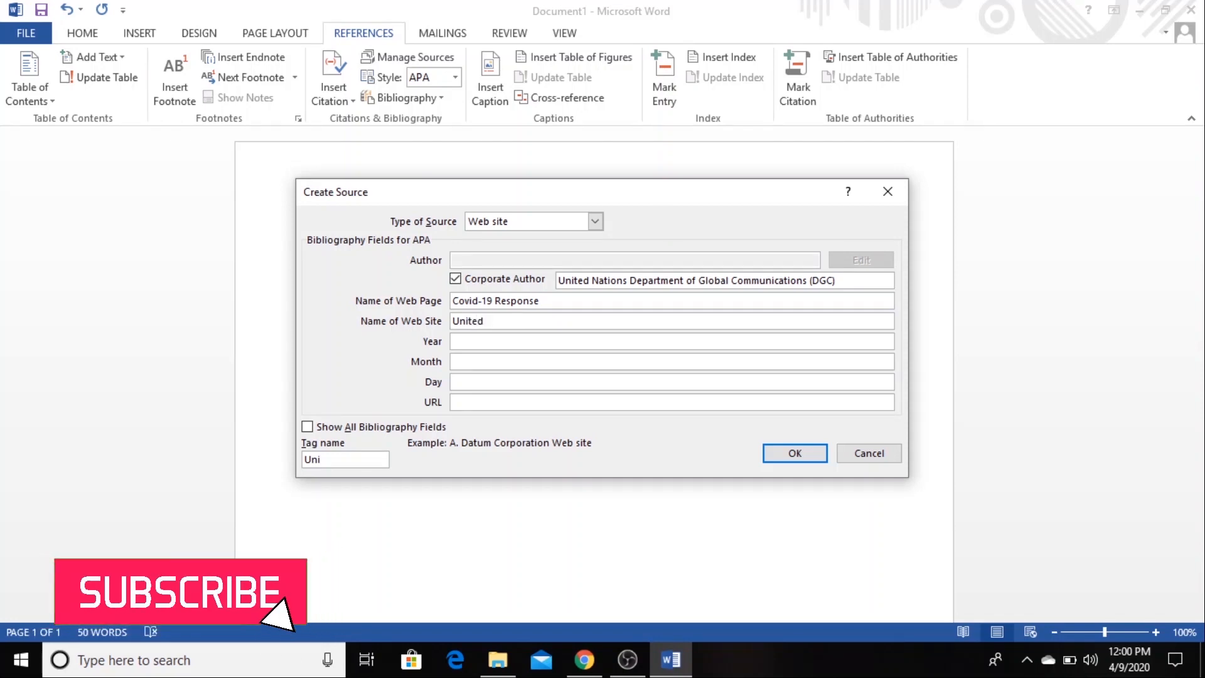
type(" Nations")
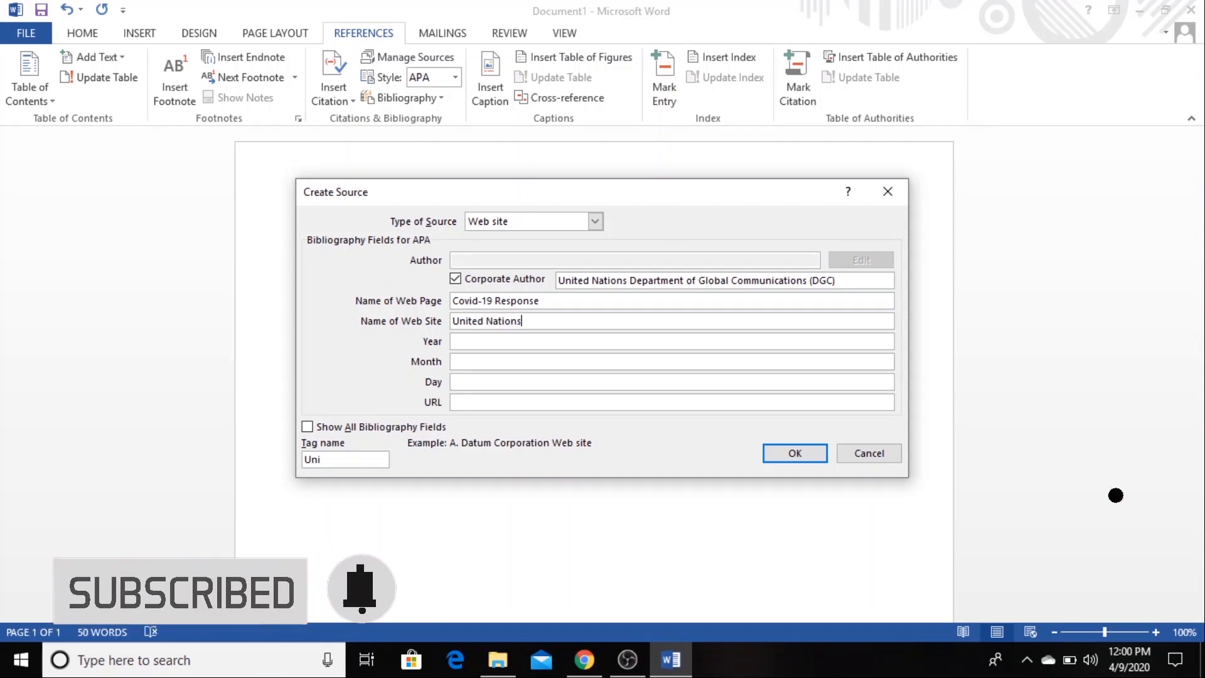
Look up a date on the UN page in Chrome and set the source's date in Word to year 2020, month March, day 26.
left_click(503, 341)
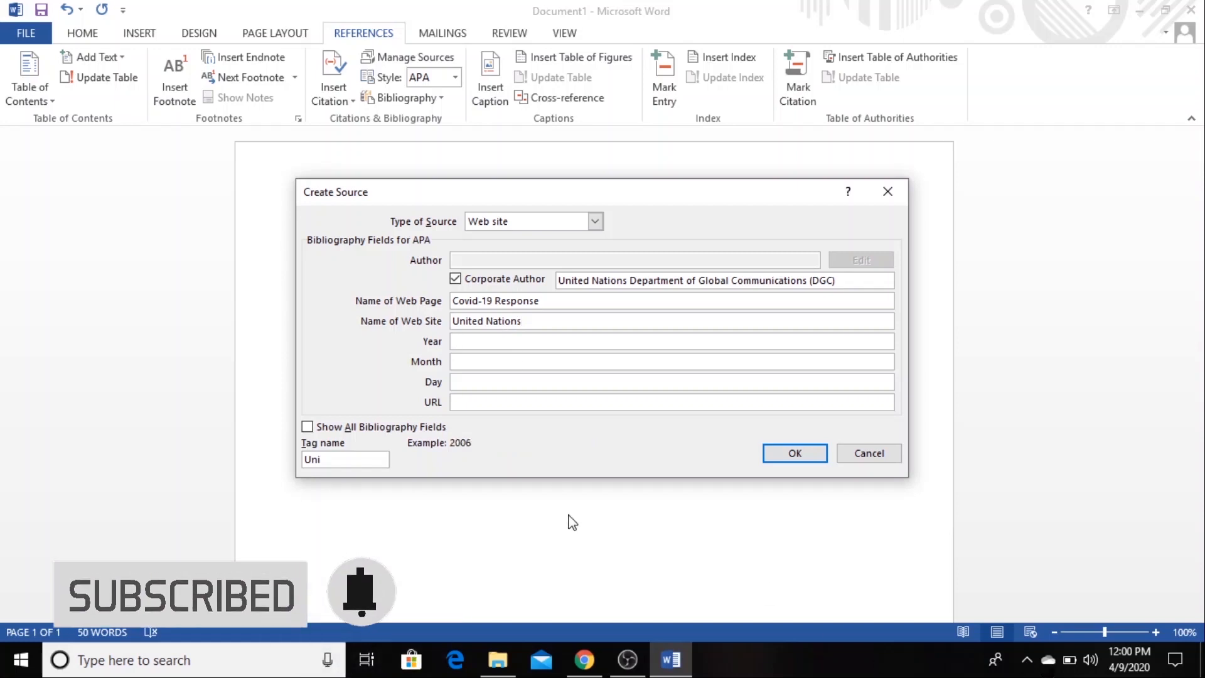
left_click(660, 650)
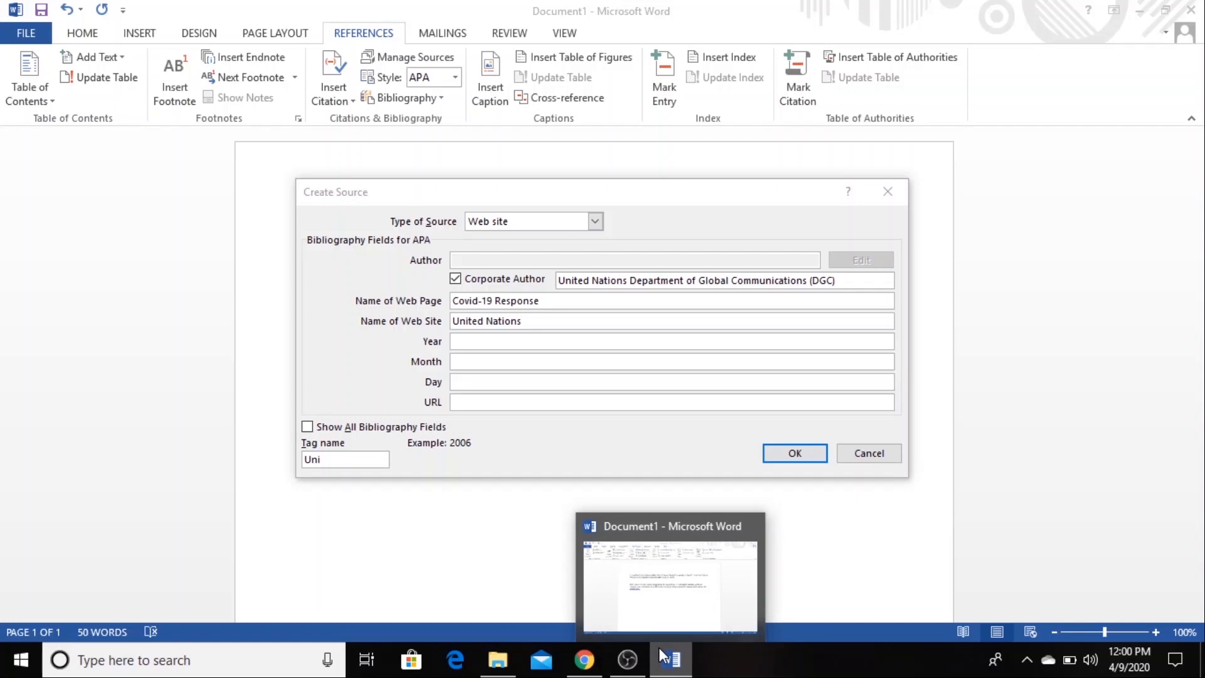
left_click(584, 652)
scroll(586, 469, "down", 10)
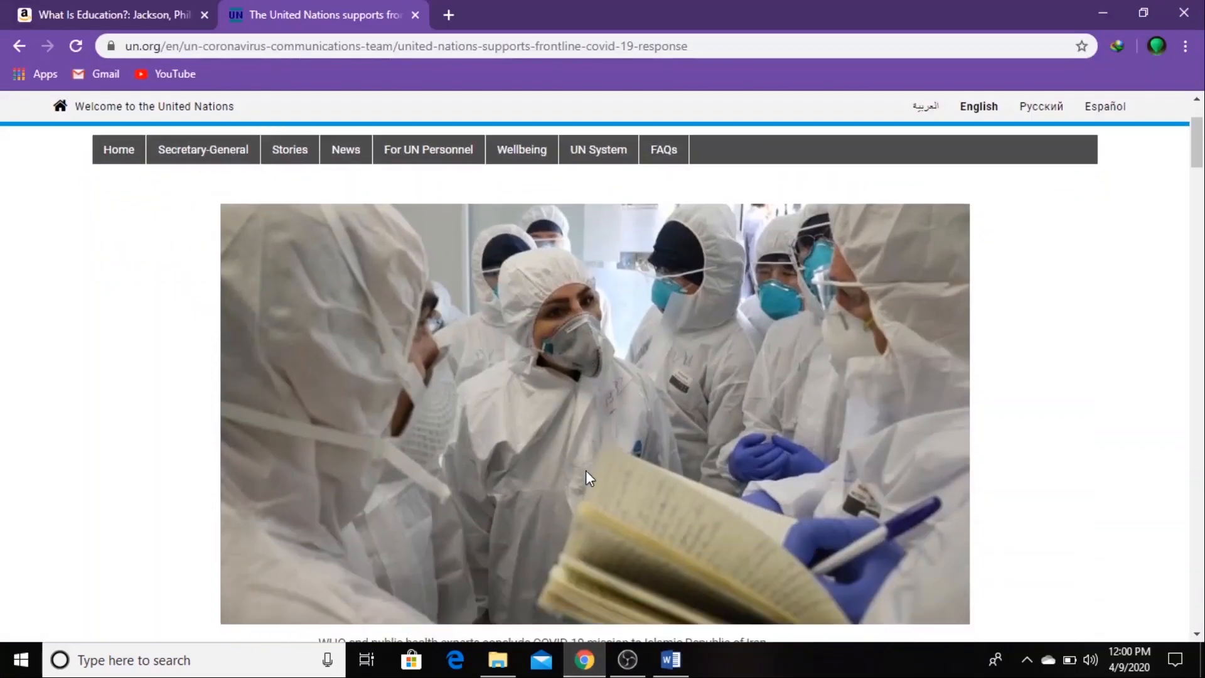
scroll(587, 469, "down", 8)
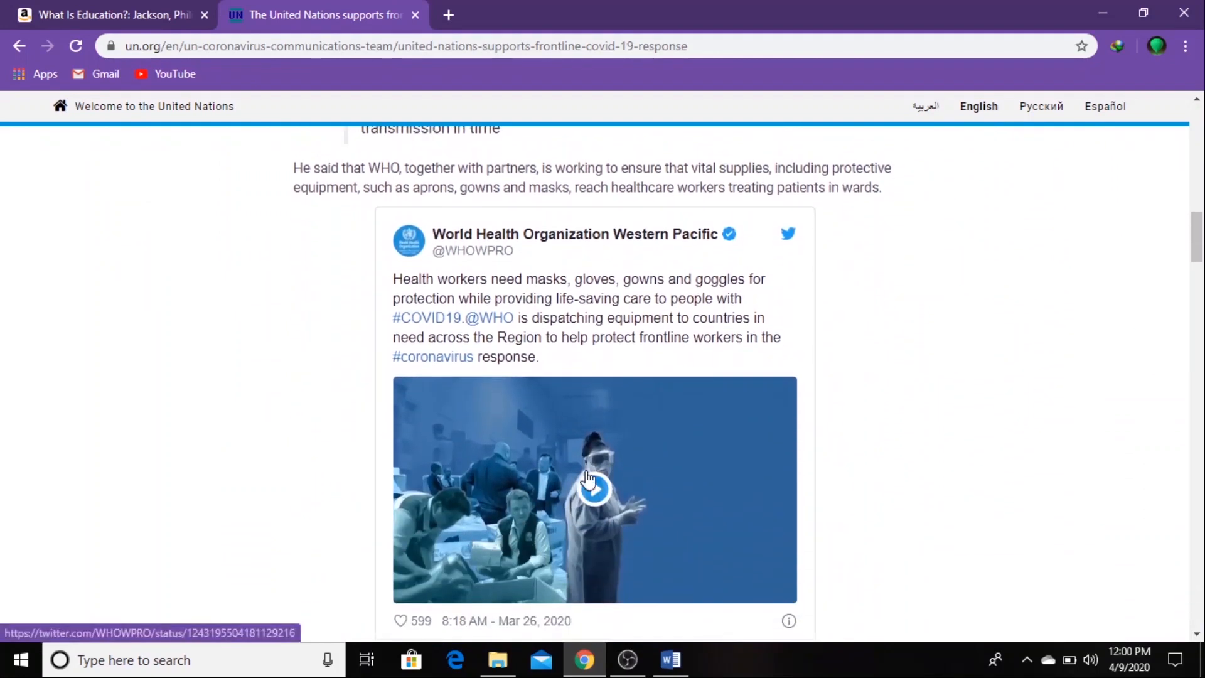
scroll(587, 469, "down", 1)
right_click(586, 472)
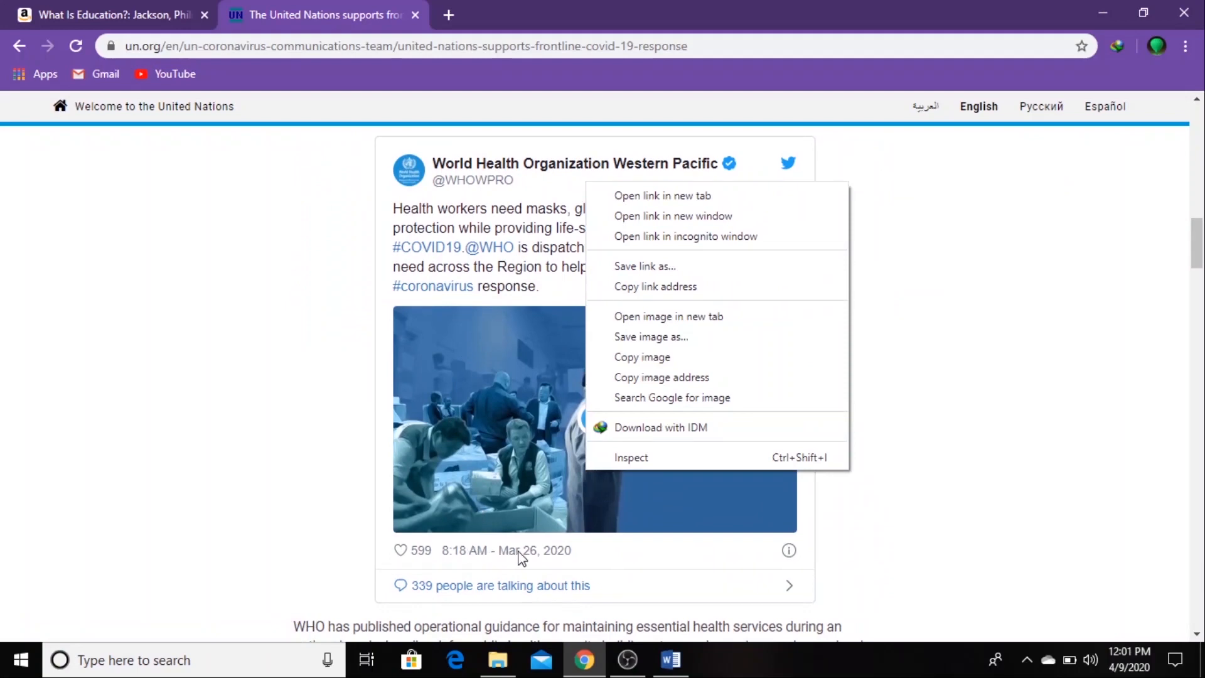
left_click(251, 496)
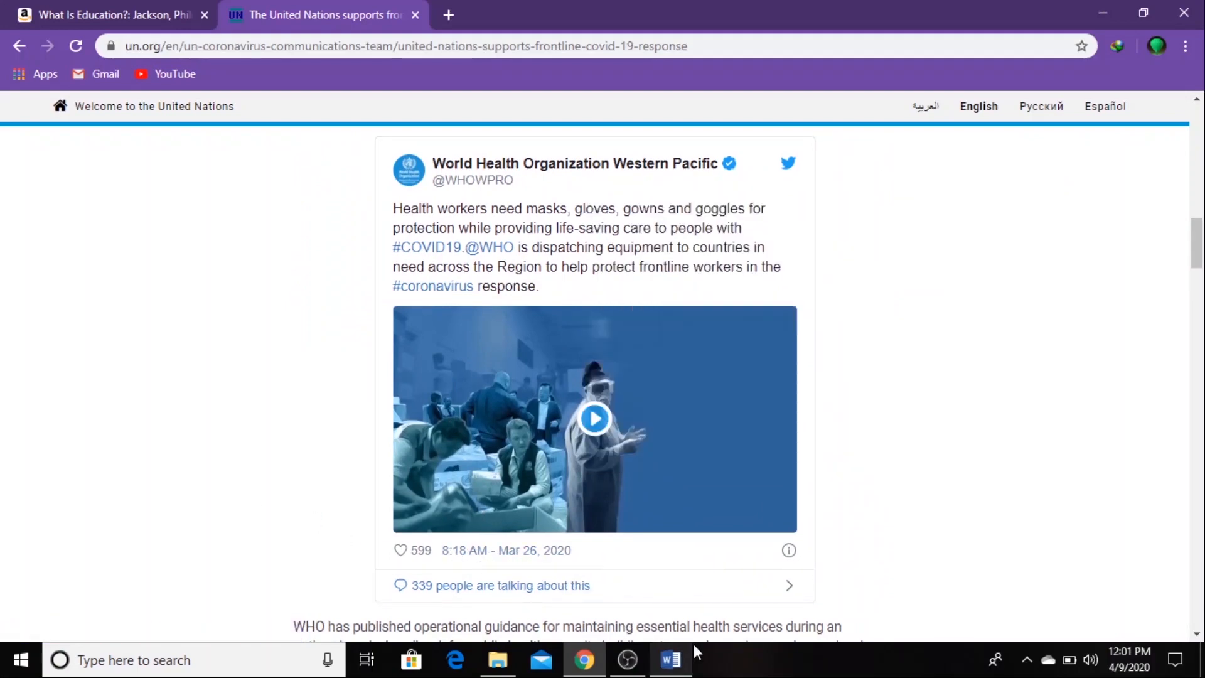
mouse_move(689, 668)
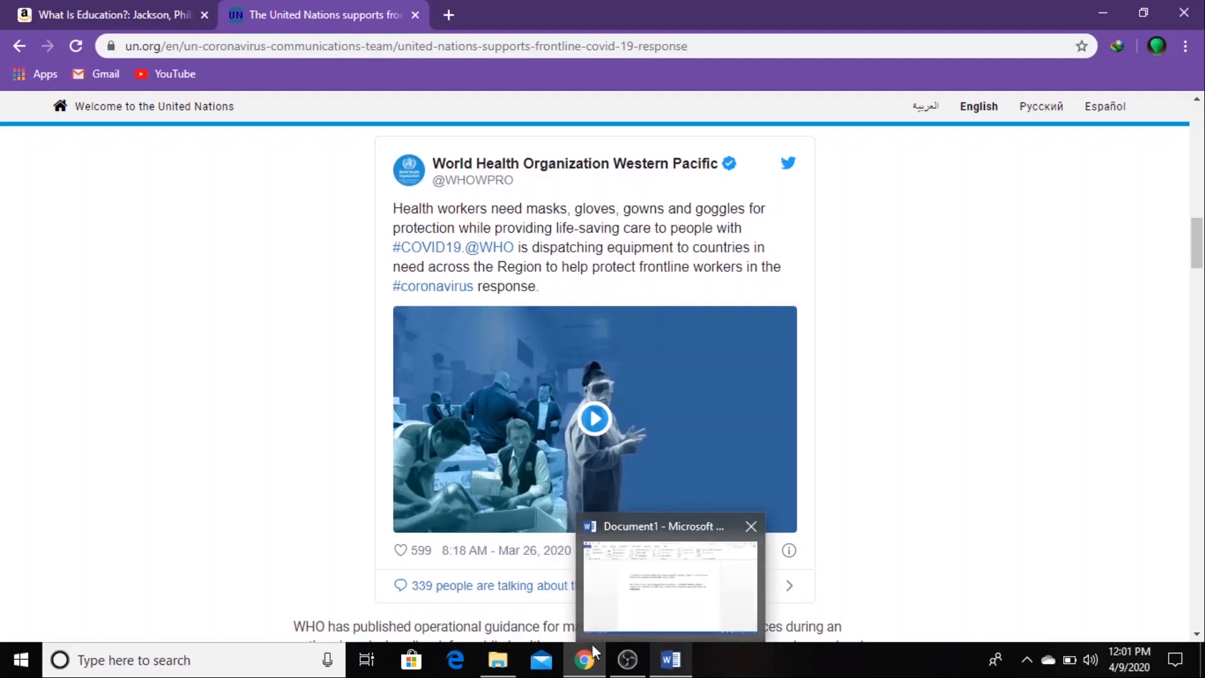
left_click(662, 670)
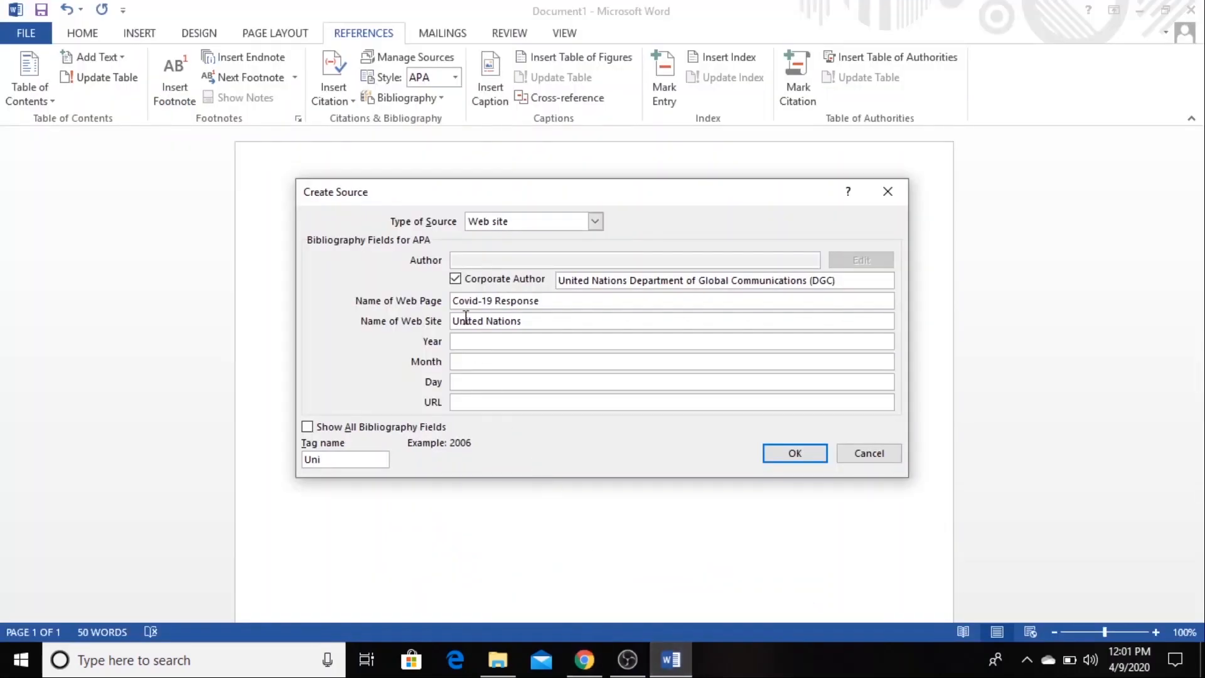
type("2020")
left_click(461, 360)
type("March")
left_click(462, 381)
type("26")
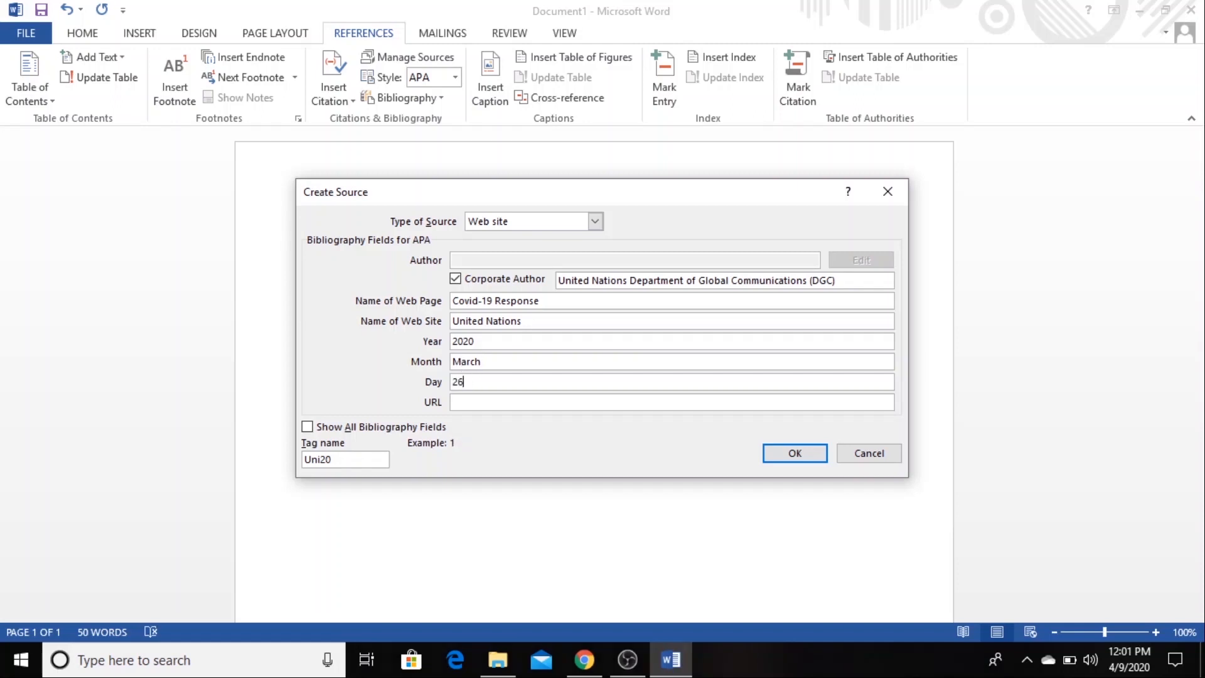
Copy the UN page's web address from Chrome and paste it as the source's URL in Word.
left_click(488, 403)
left_click(584, 659)
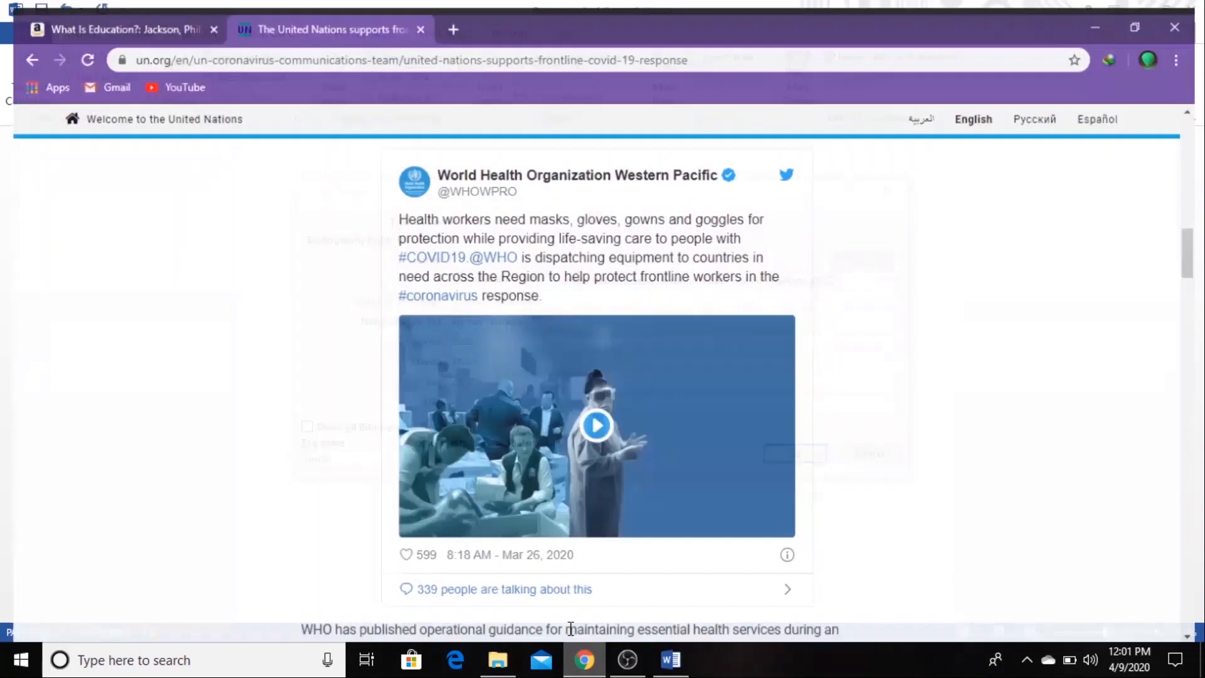
left_click(214, 48)
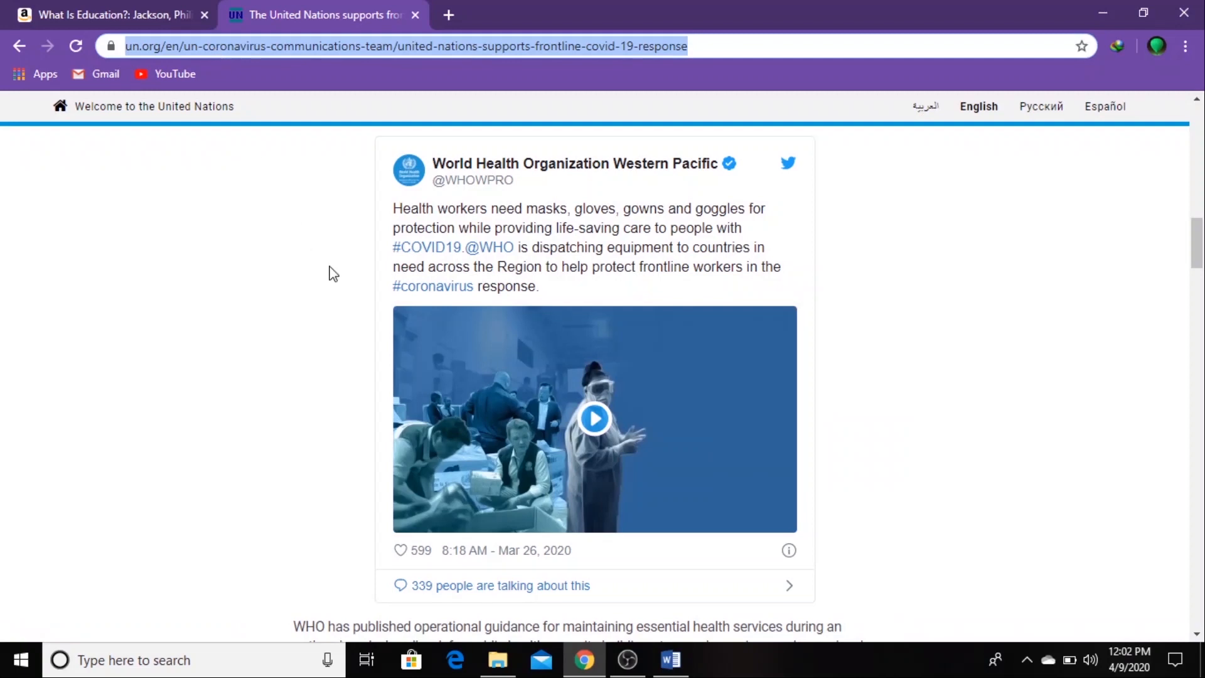
left_click(670, 658)
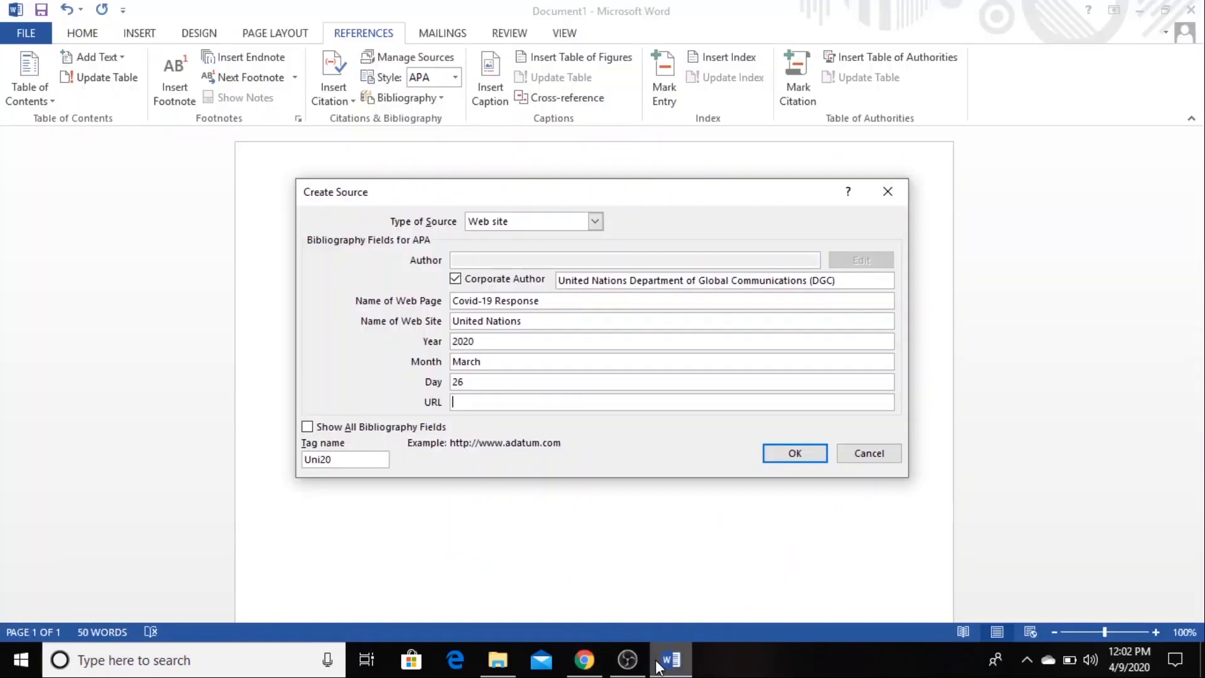
left_click(502, 402)
key("ctrl+v")
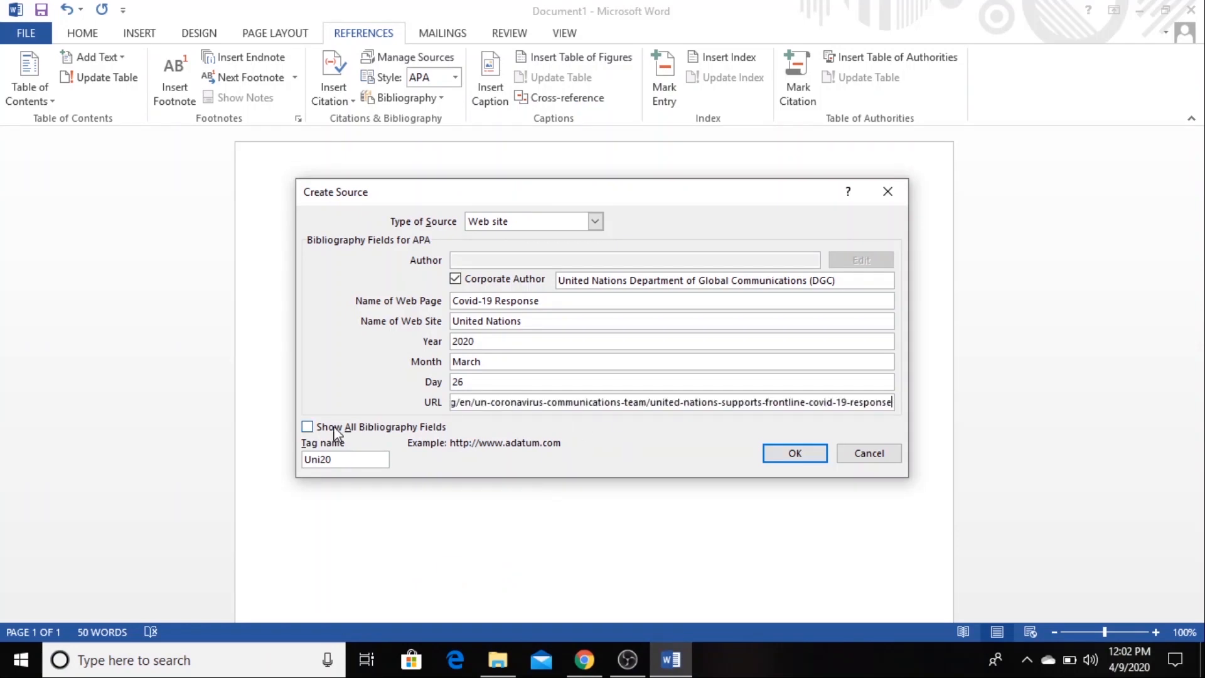
Show all bibliography fields, set the web source's accessed date to year 2020, month April, day 9, and save the source.
left_click(306, 427)
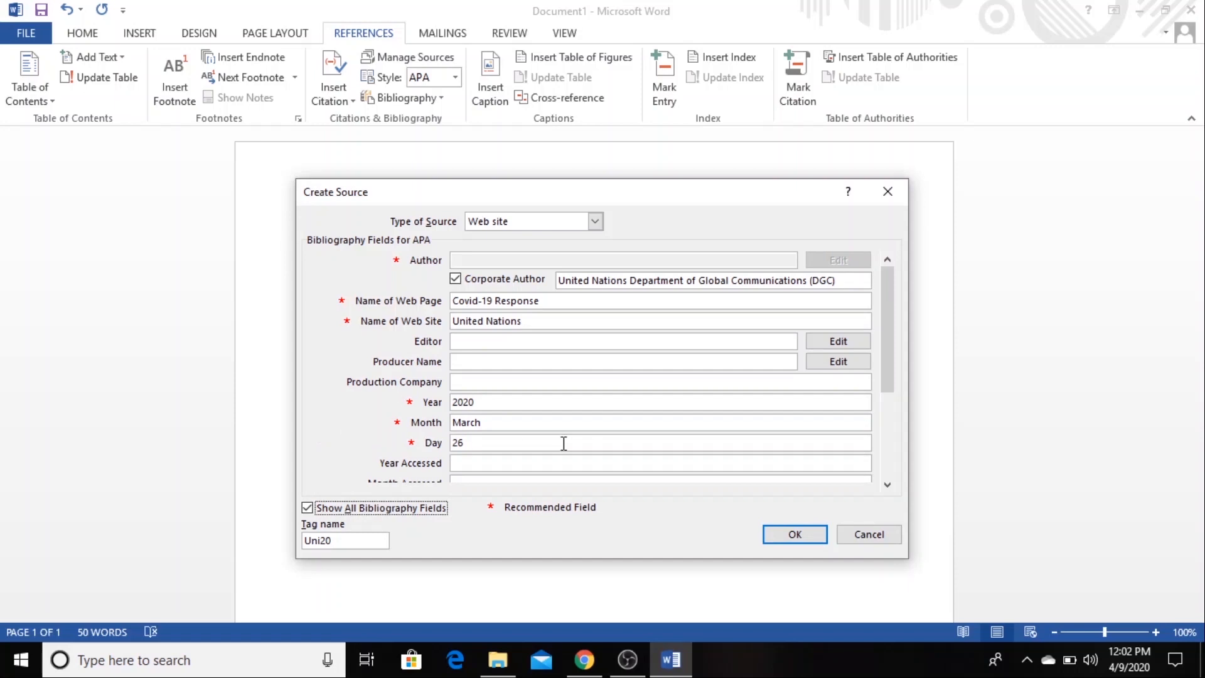
left_click(520, 464)
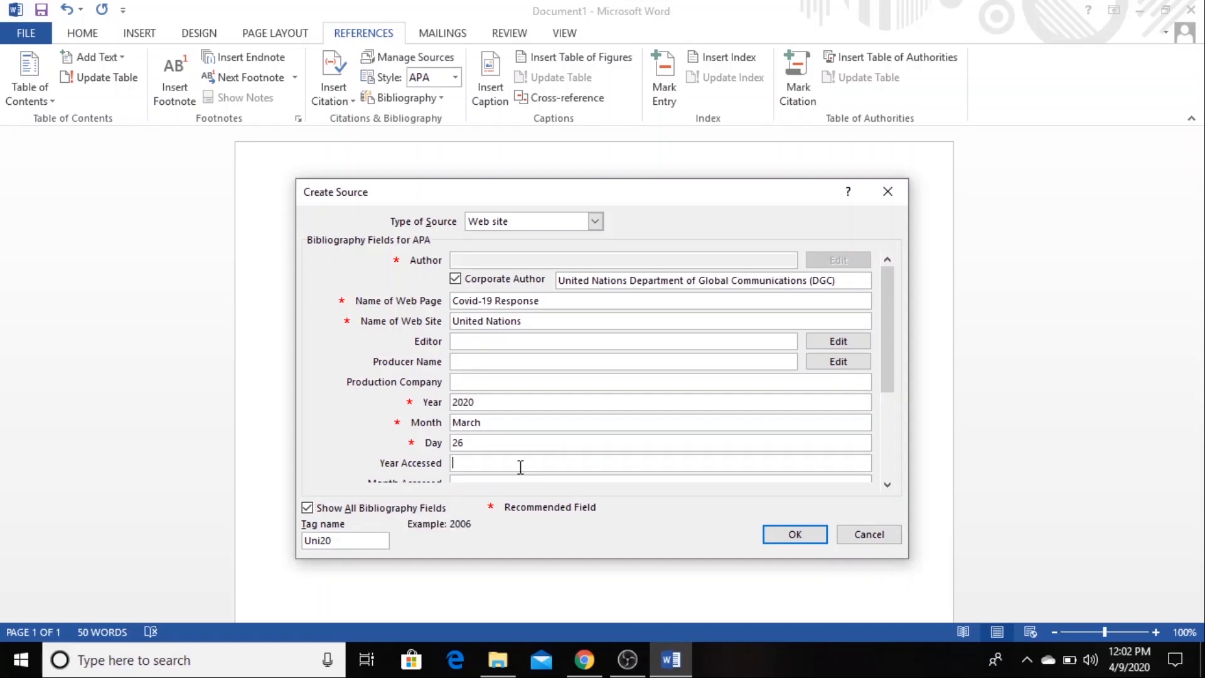
type("22")
type("020")
left_click(887, 489)
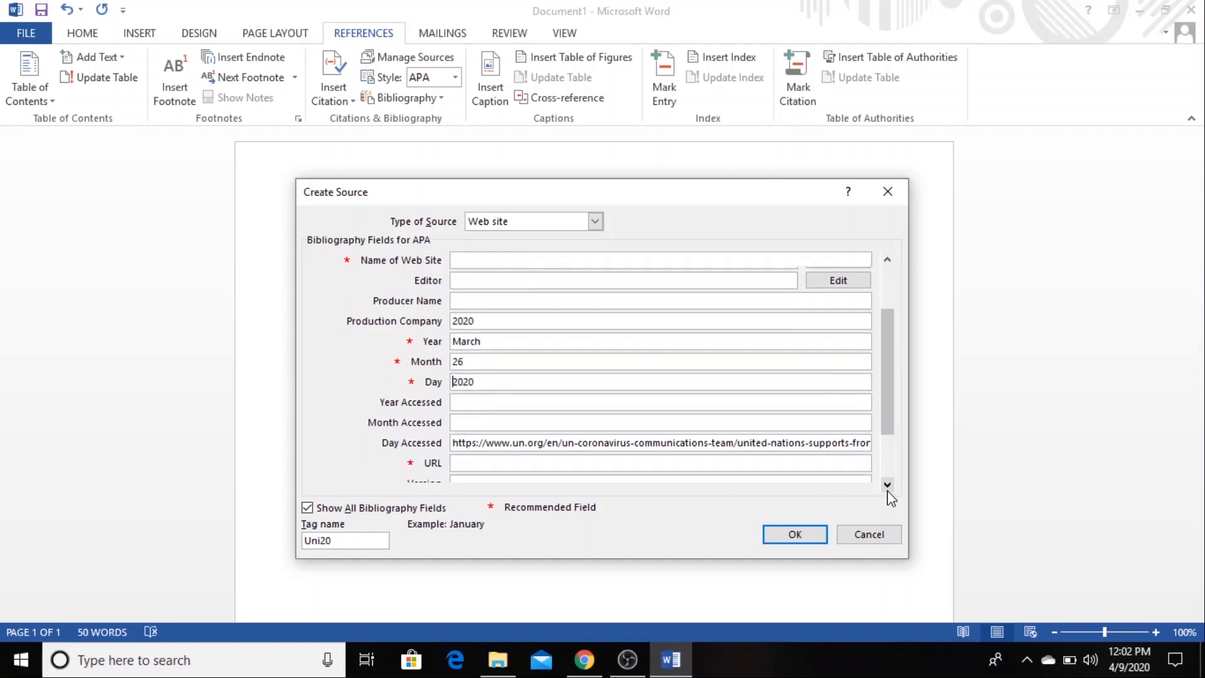
left_click(629, 403)
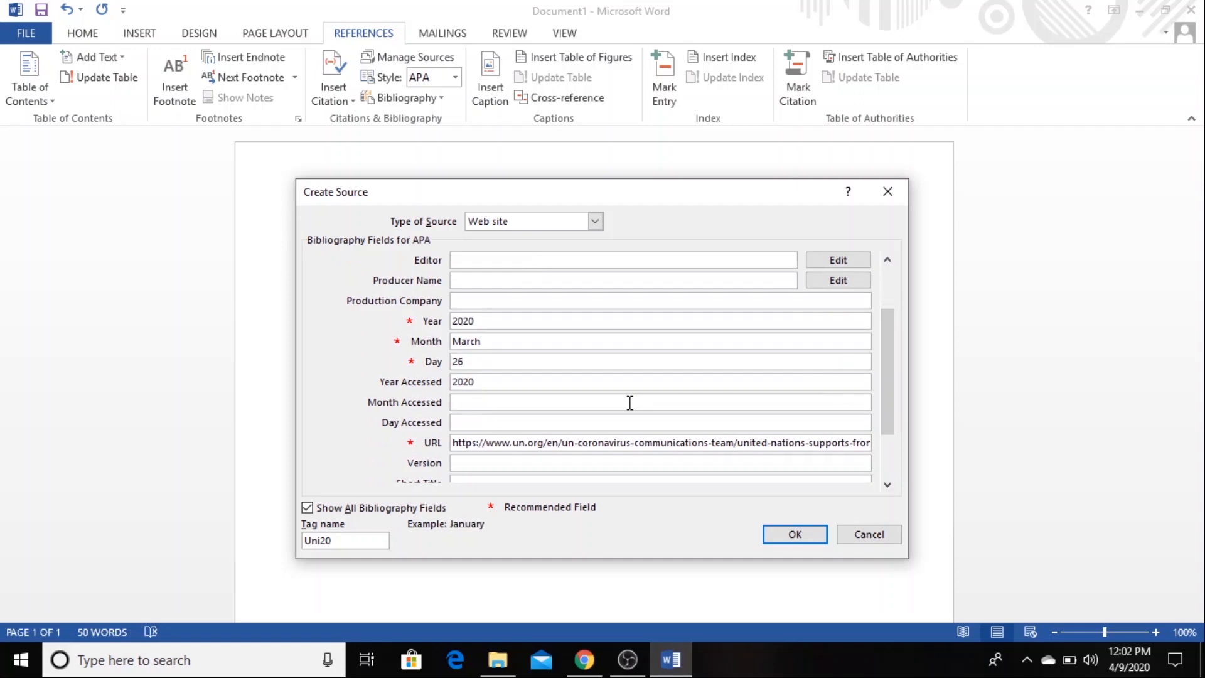
type("April")
left_click(524, 421)
type("9")
left_click(819, 535)
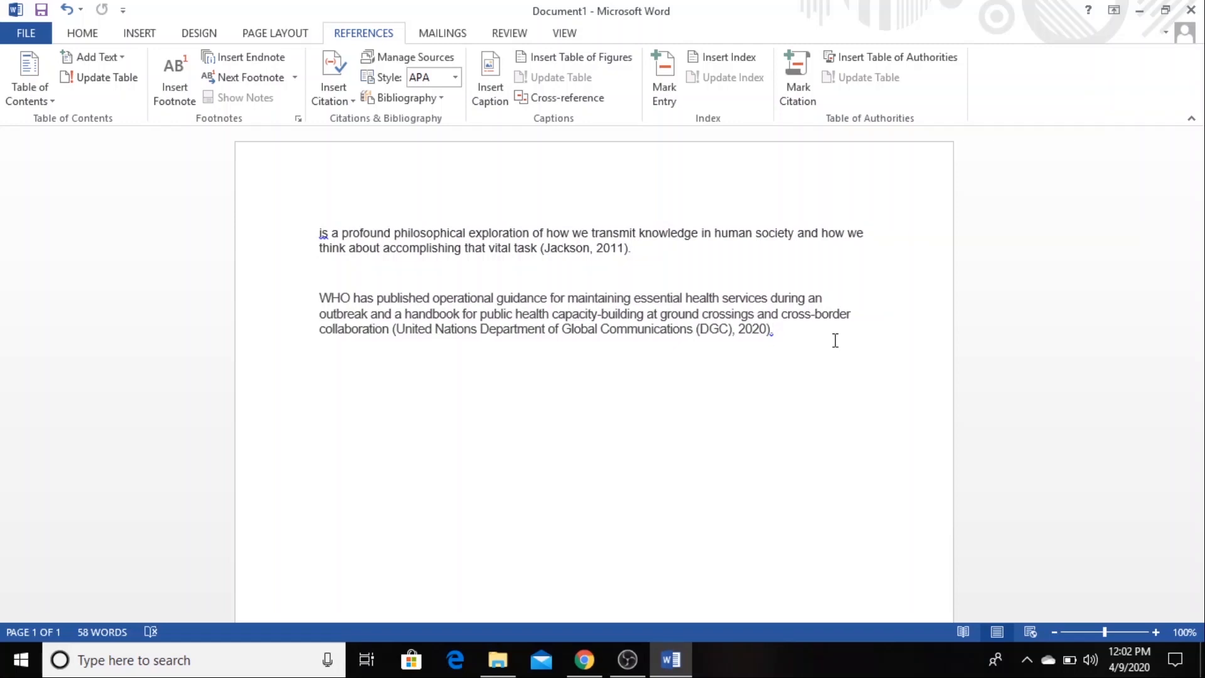
Start a new page after the WHO passage and insert the built-in References list there.
key("Return")
key("Return")
key("Return")
key("ctrl+Return")
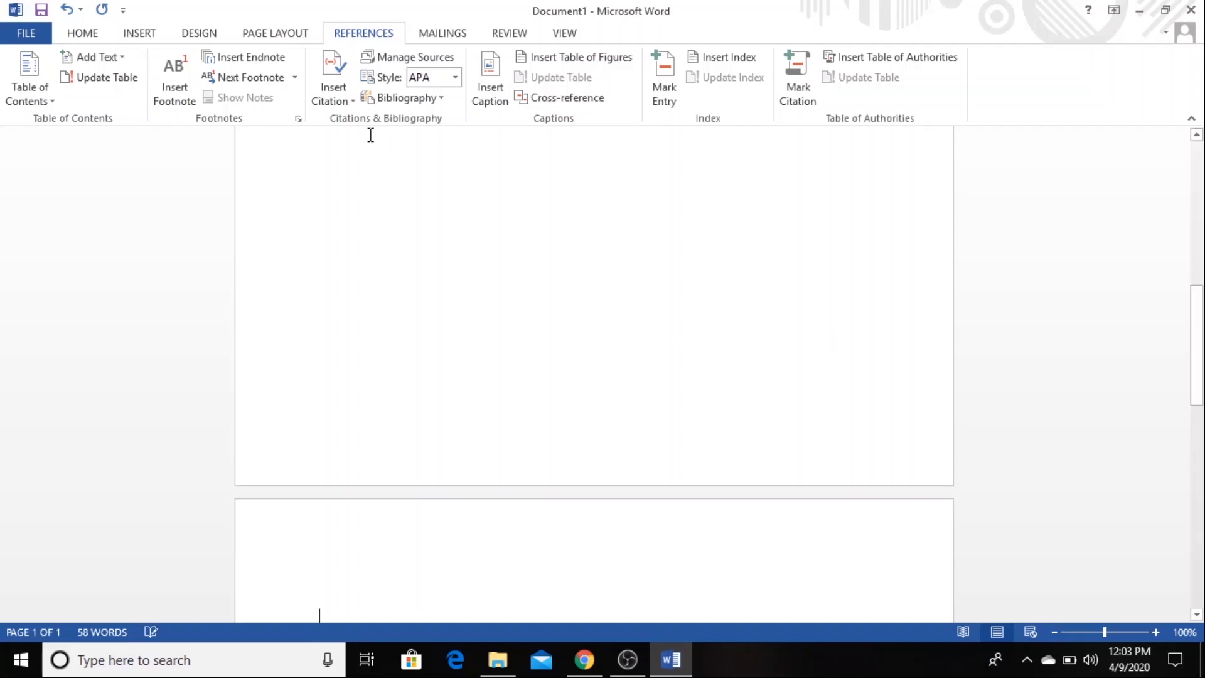
left_click(440, 97)
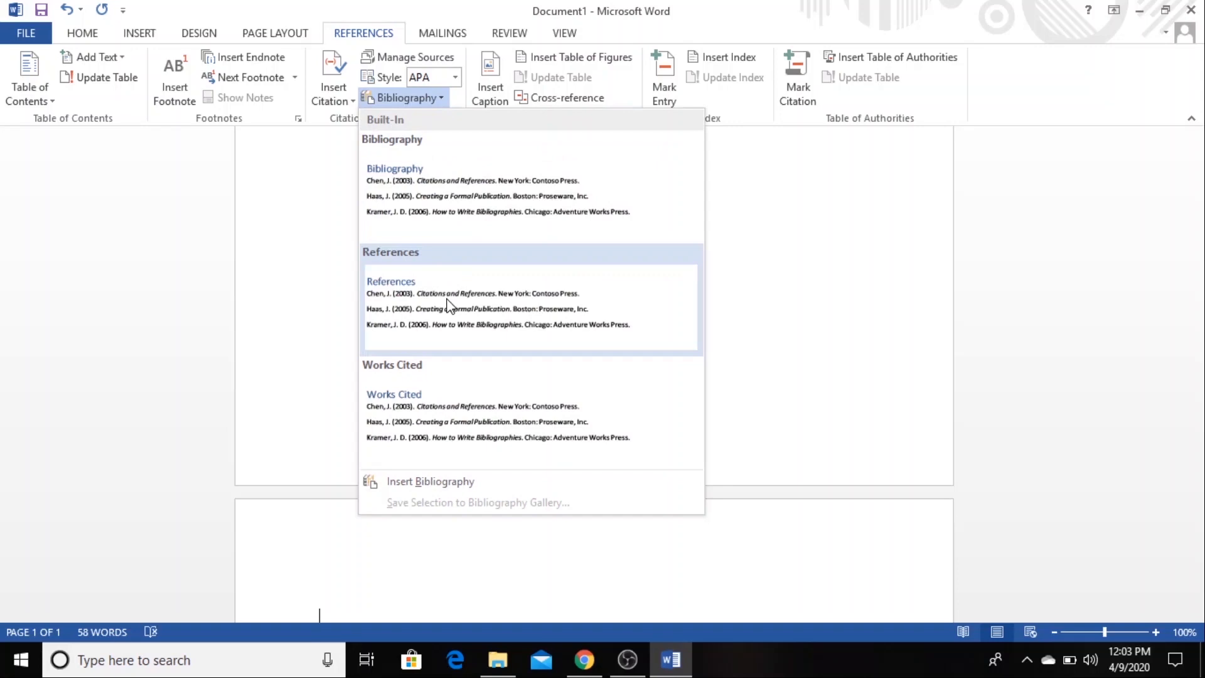
left_click(449, 306)
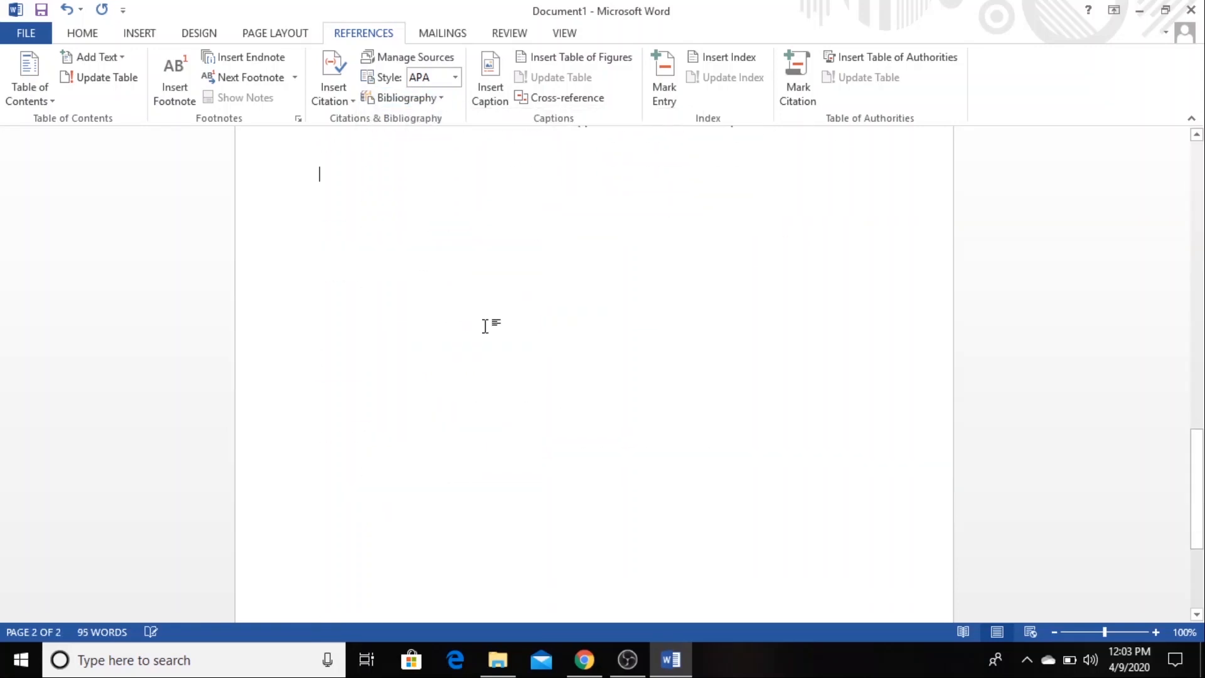
scroll(489, 333, "up", 1)
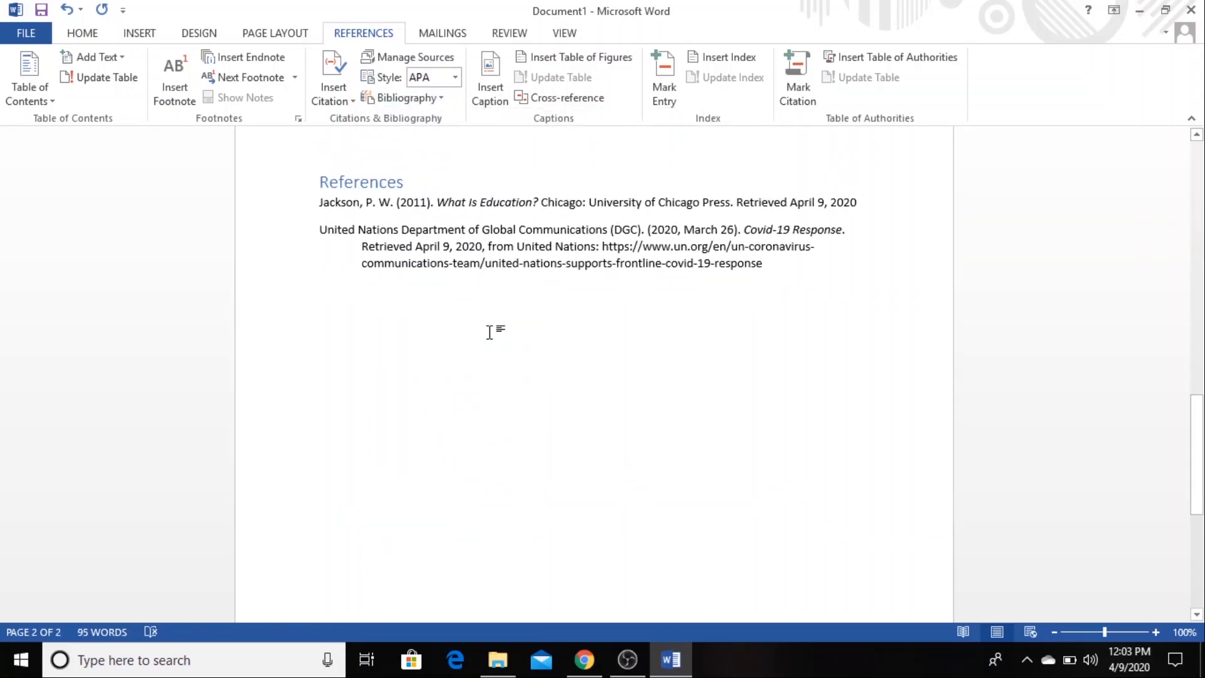